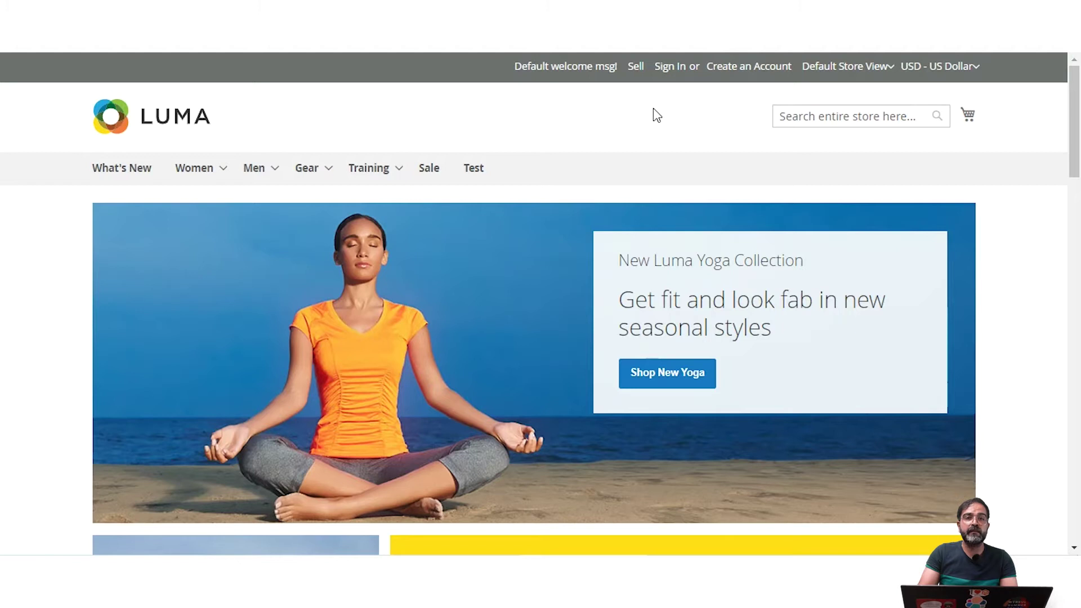
Step: Open the new customer registration form and tick Sign Up for Newsletter
click(752, 67)
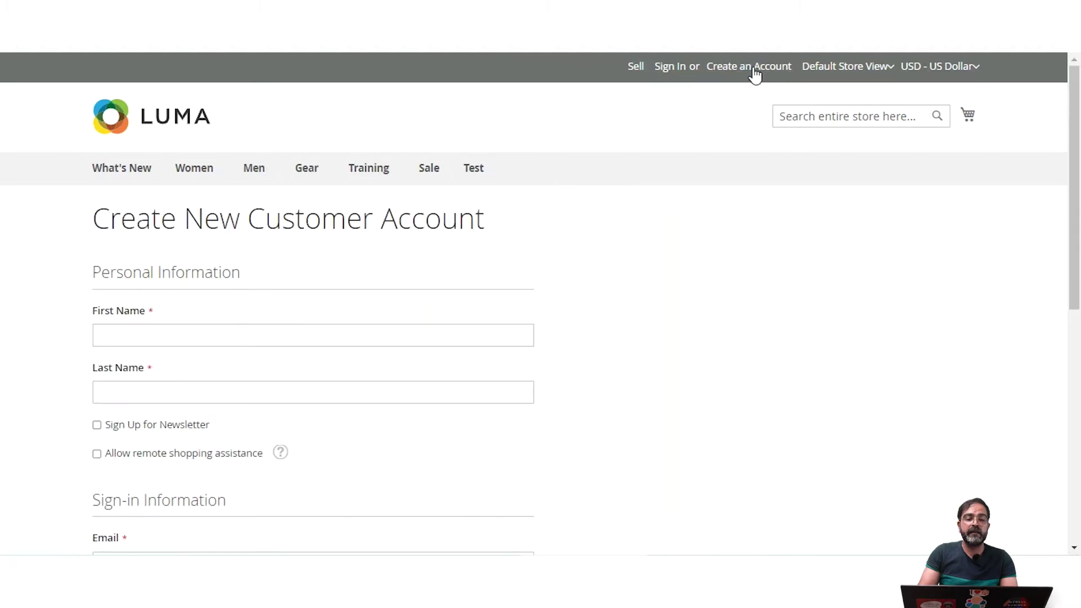
scroll(314, 318, down, 3)
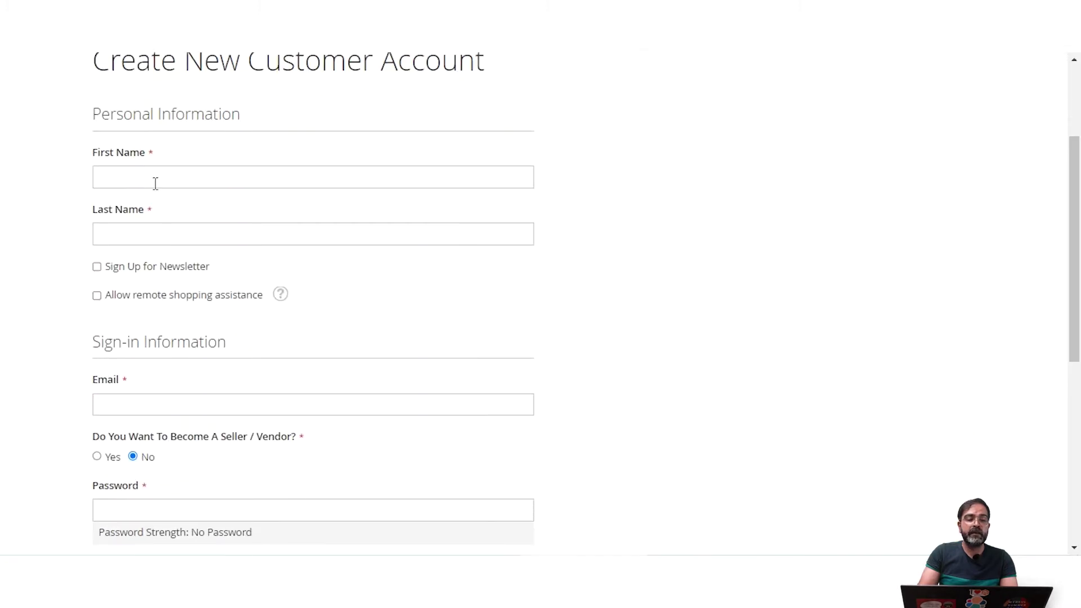
drag(109, 112, 241, 118)
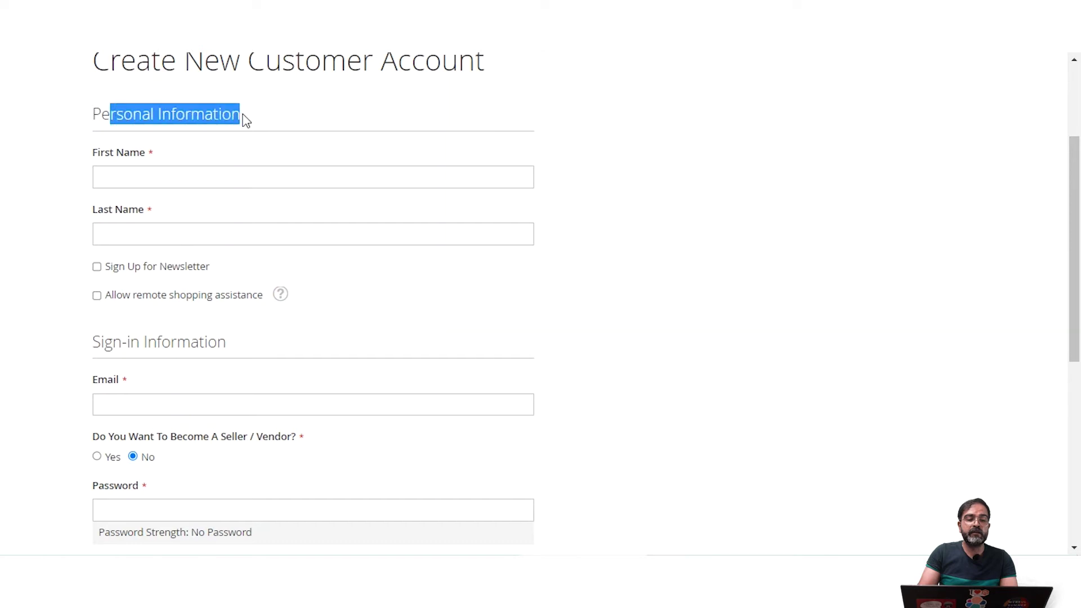
scroll(234, 364, down, 1)
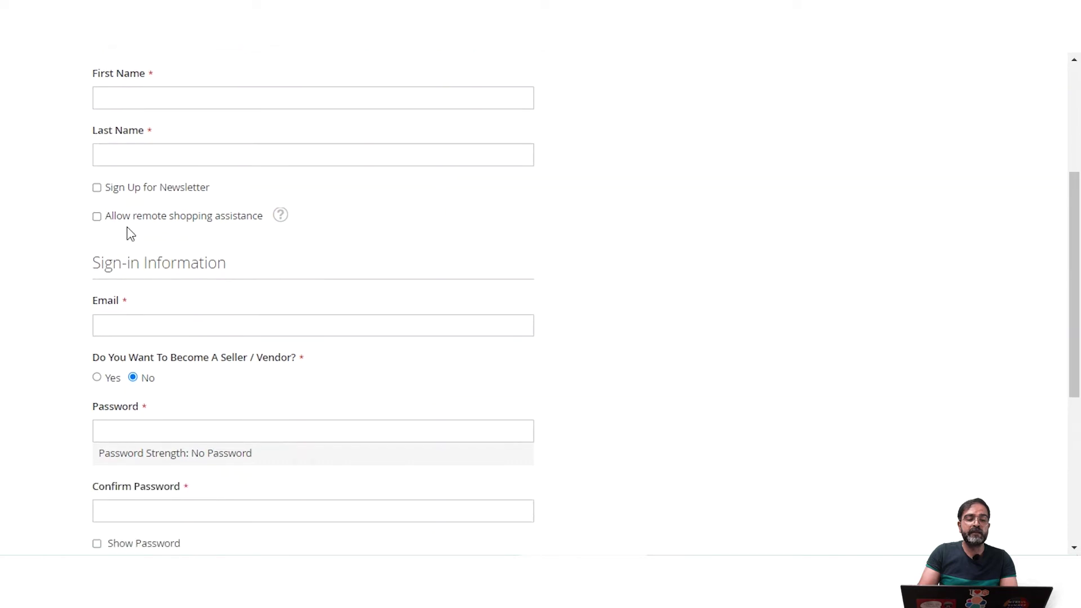
click(97, 188)
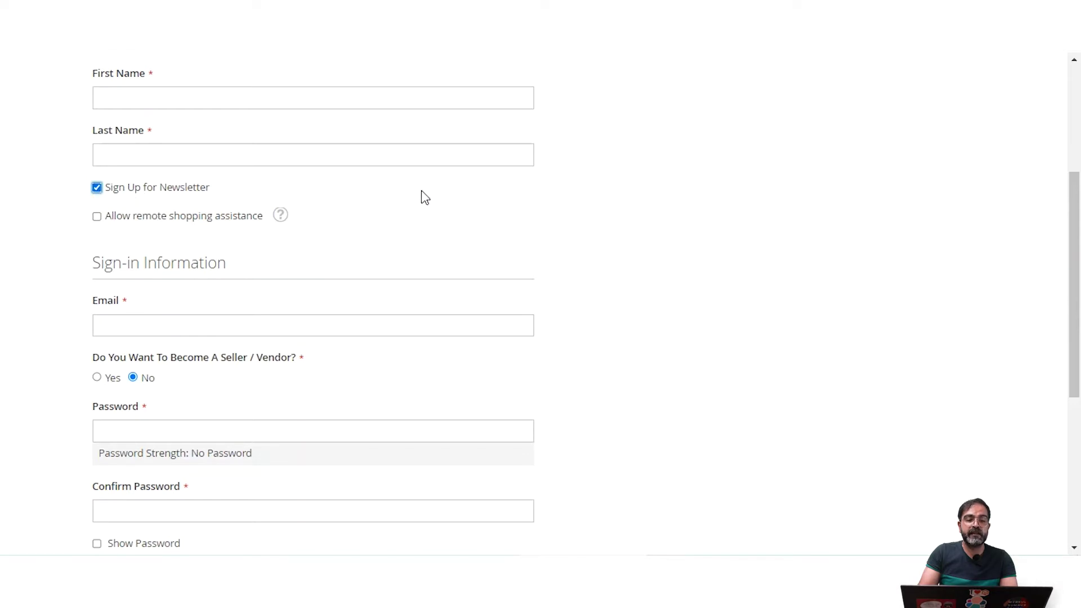
scroll(489, 269, up, 4)
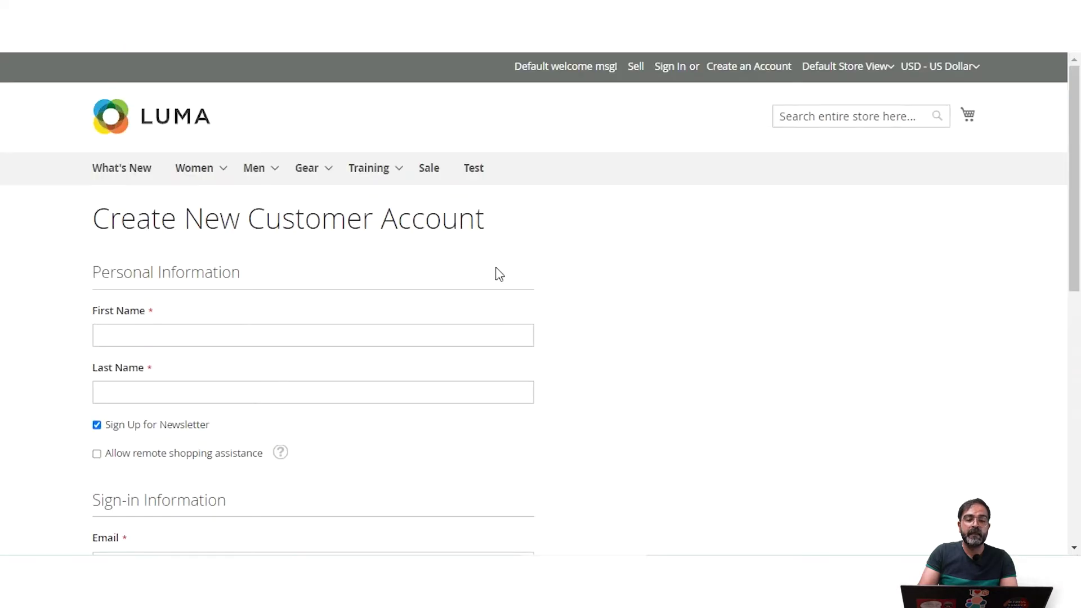
Step: Log in on the customer login page with the existing customer's e-mail and password
click(678, 87)
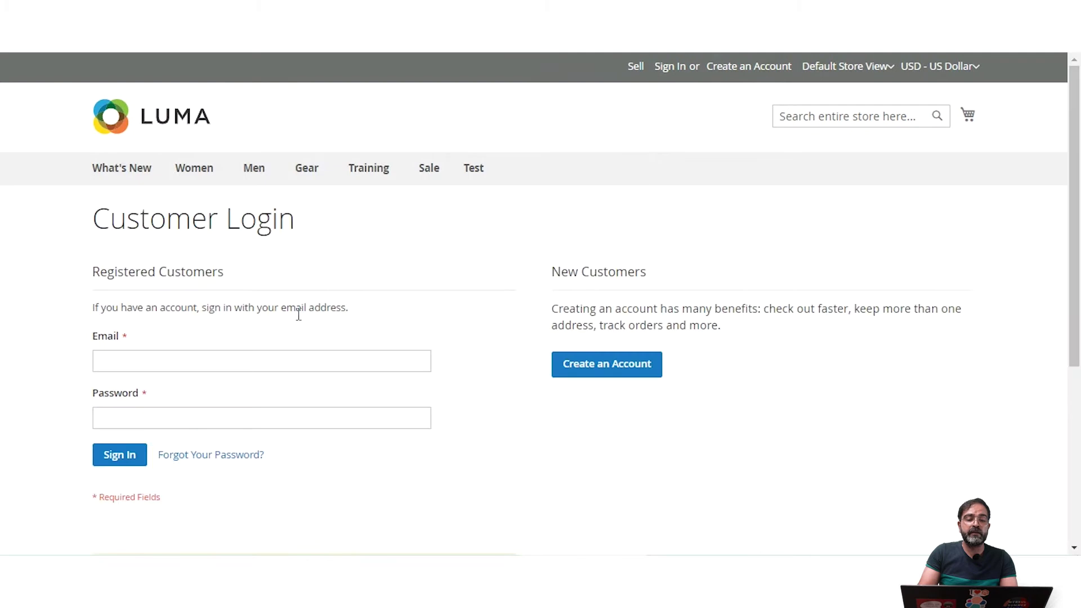
click(124, 361)
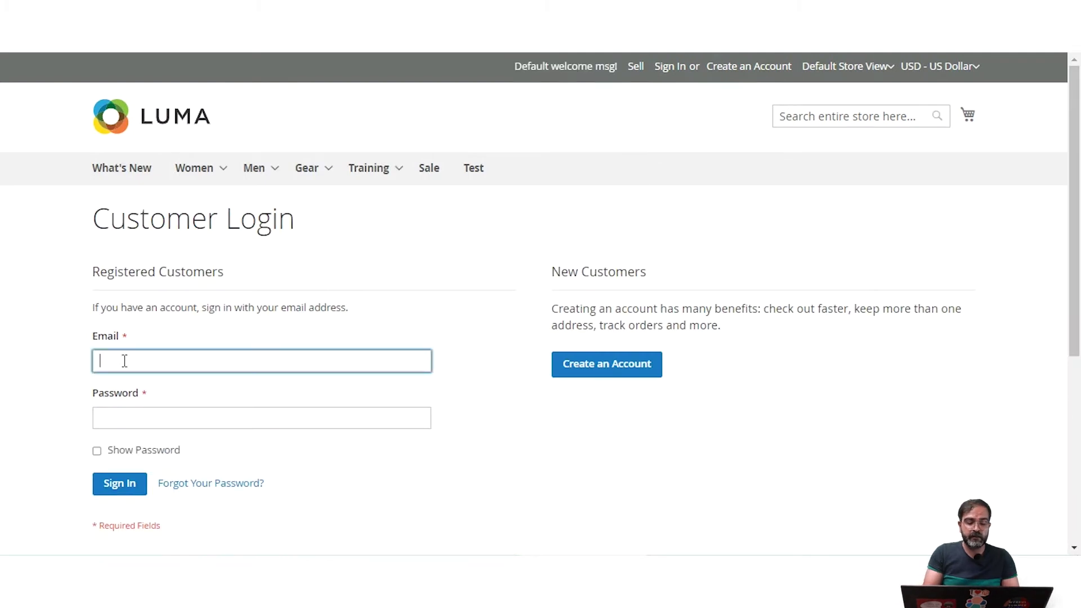
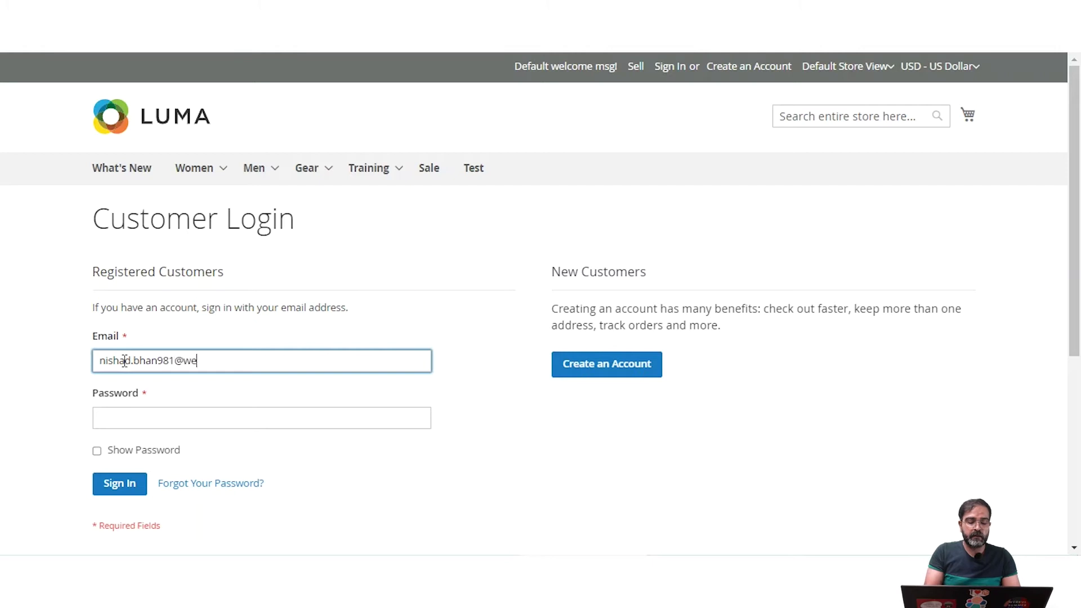
key(Tab)
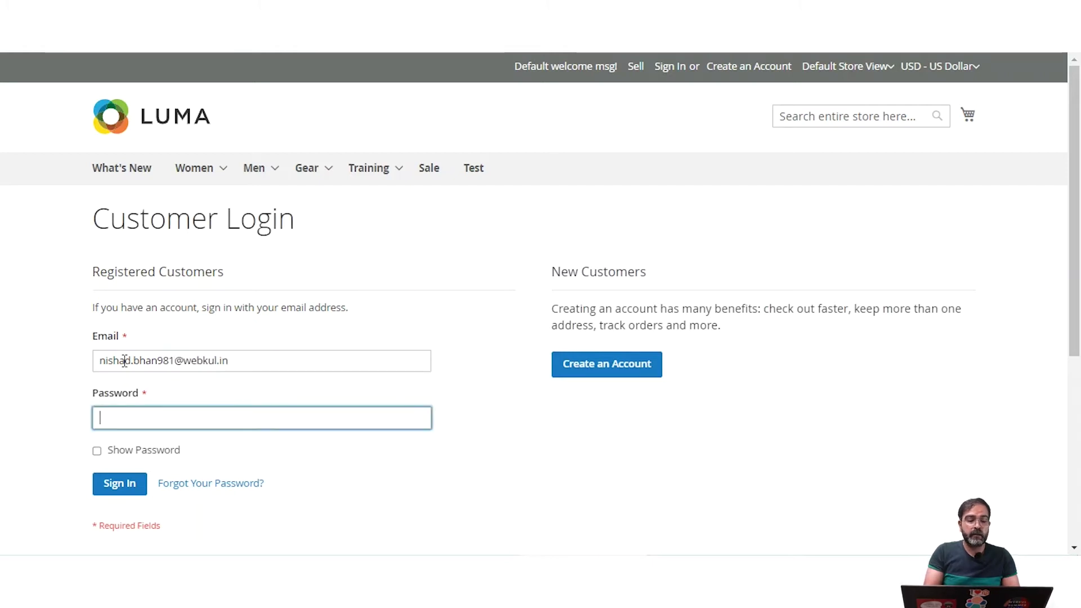
text(admin123)
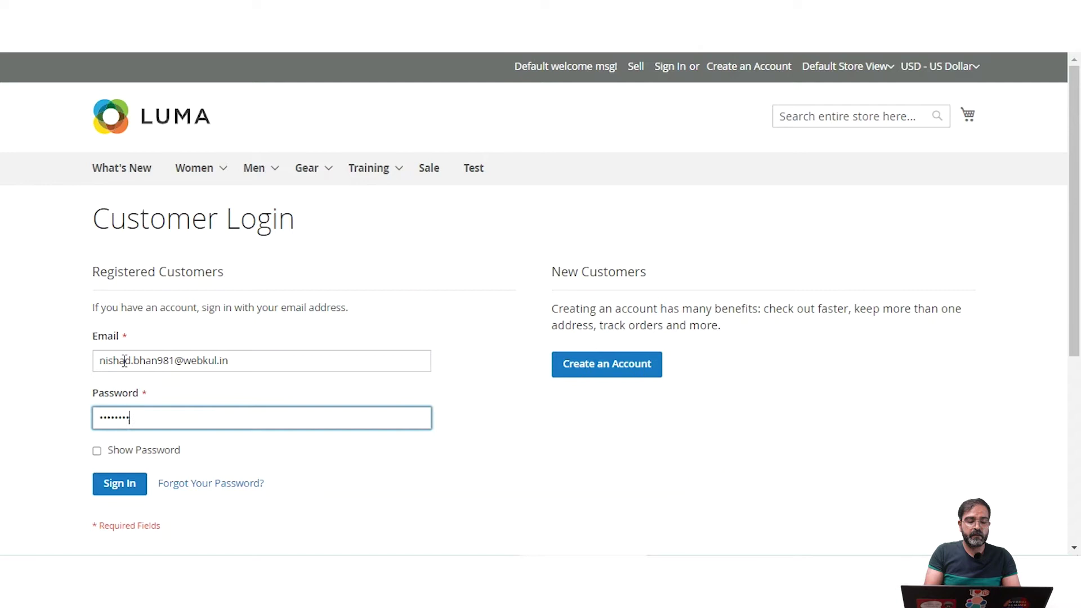
key(Return)
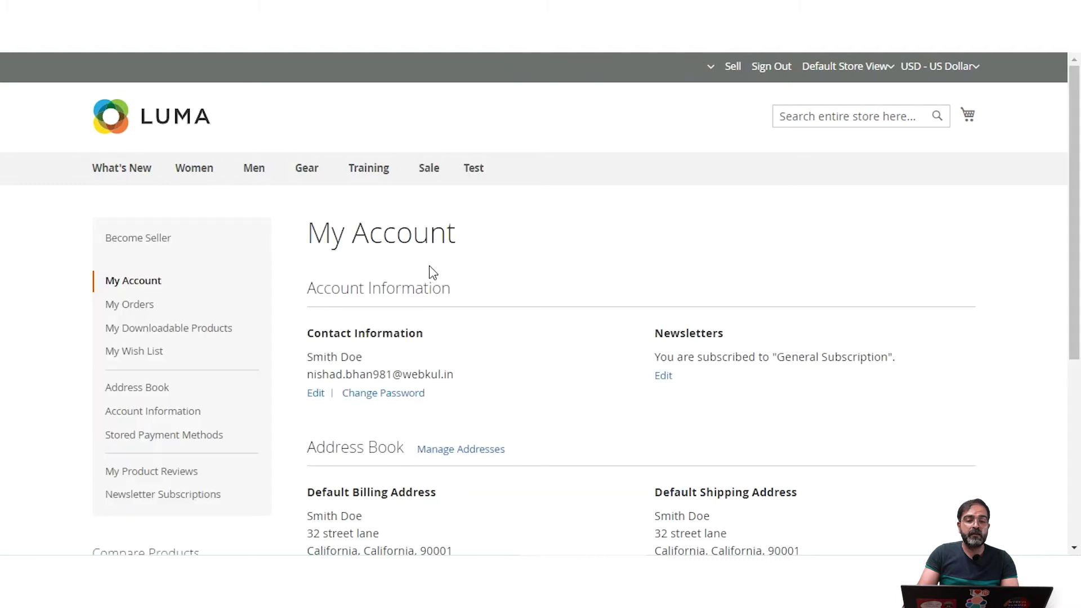
Step: Untick General Subscription in Newsletter Subscriptions and save the change
scroll(234, 326, down, 3)
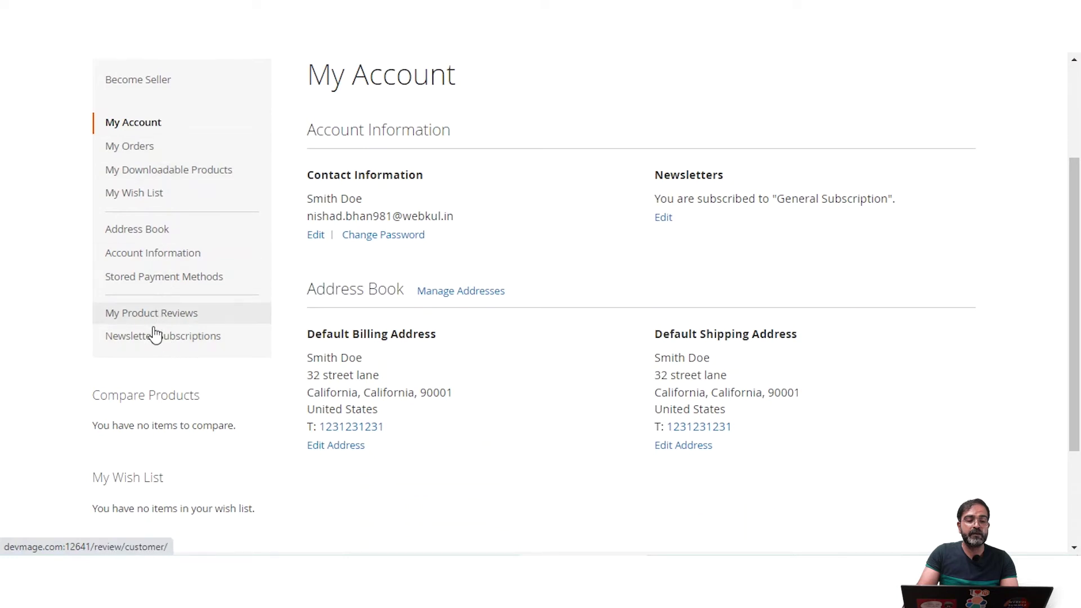
click(192, 345)
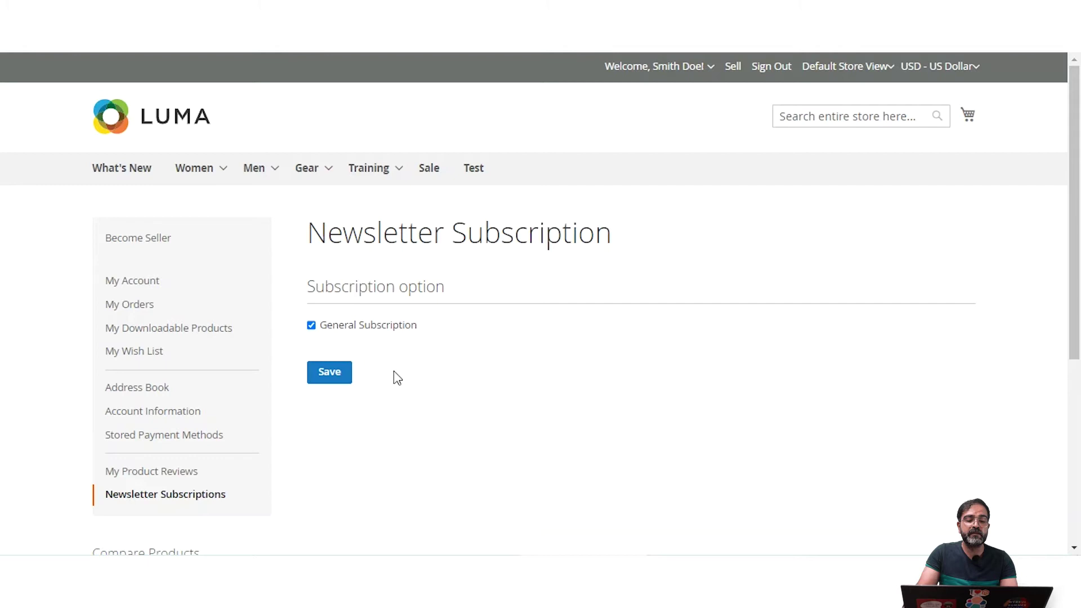
drag(334, 290, 444, 288)
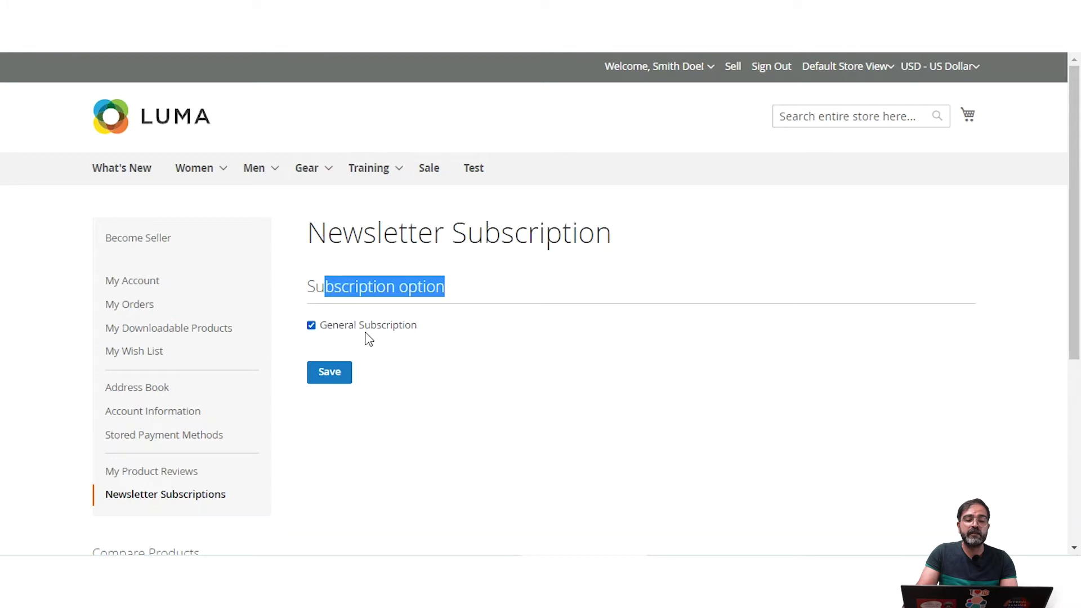
click(419, 341)
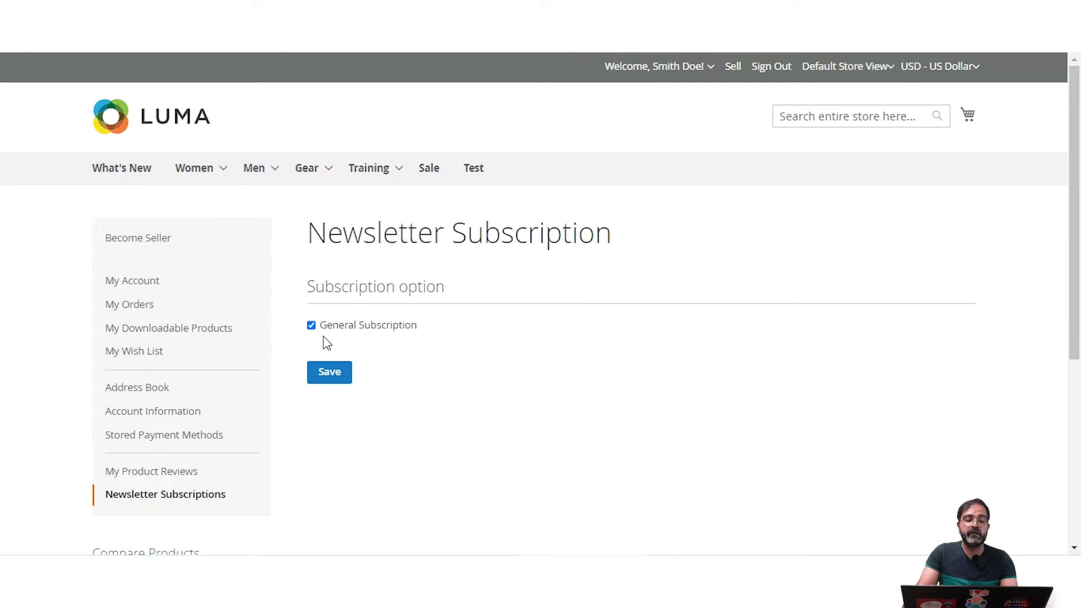
click(330, 379)
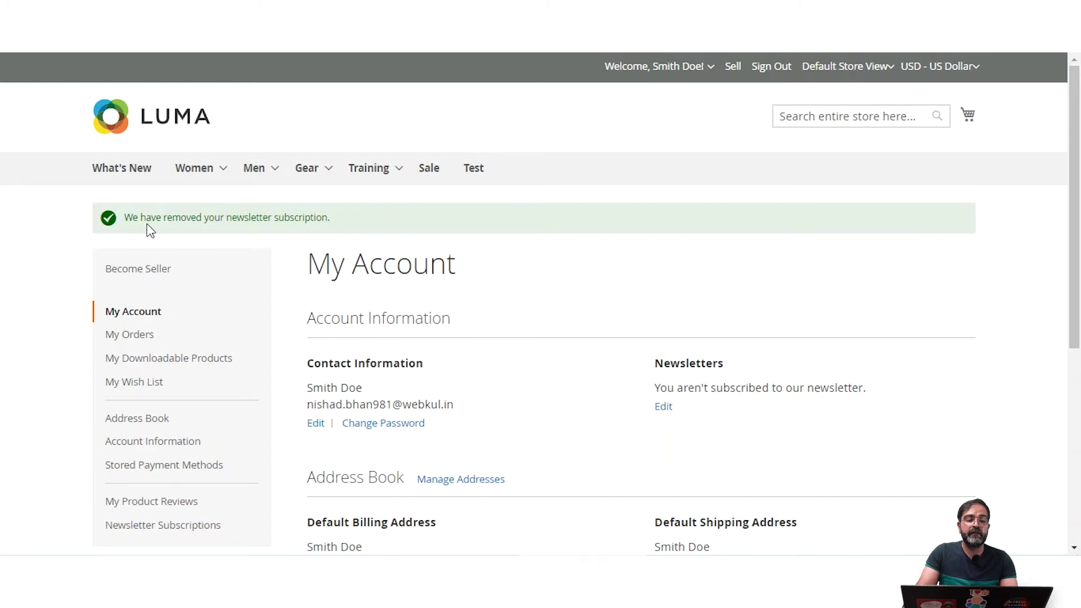
Step: Re-tick General Subscription in Newsletter Subscriptions and save so the customer is subscribed again
drag(151, 220, 325, 222)
scroll(362, 369, down, 2)
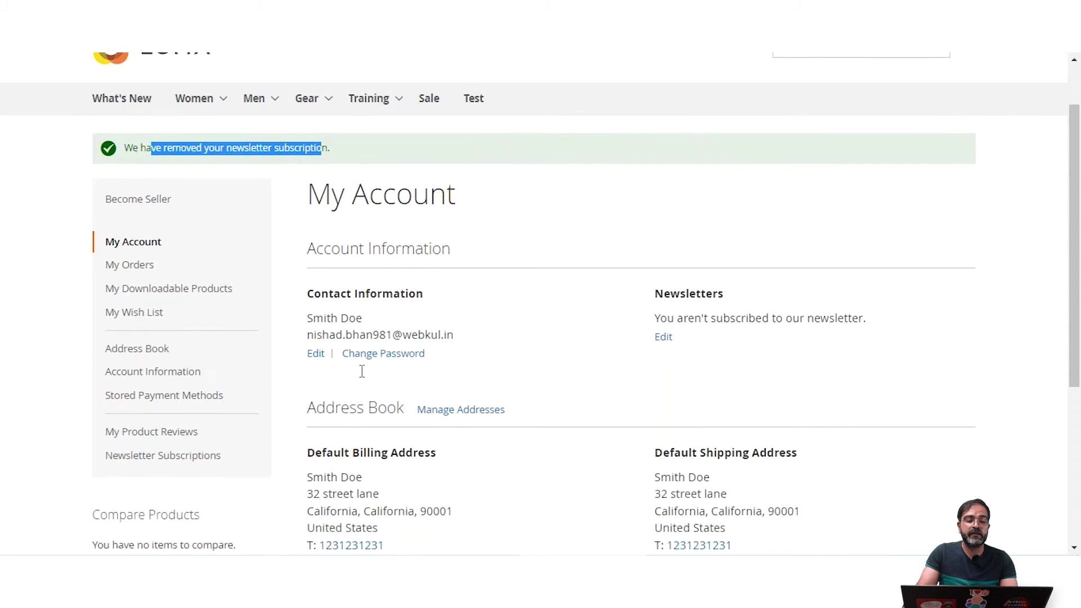
scroll(362, 370, up, 1)
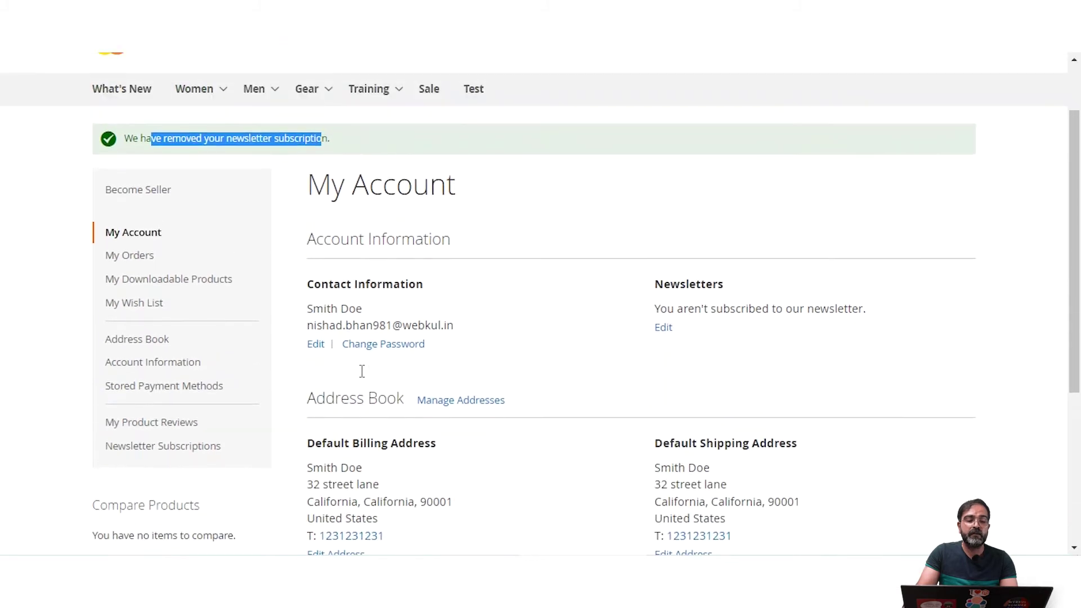
click(185, 448)
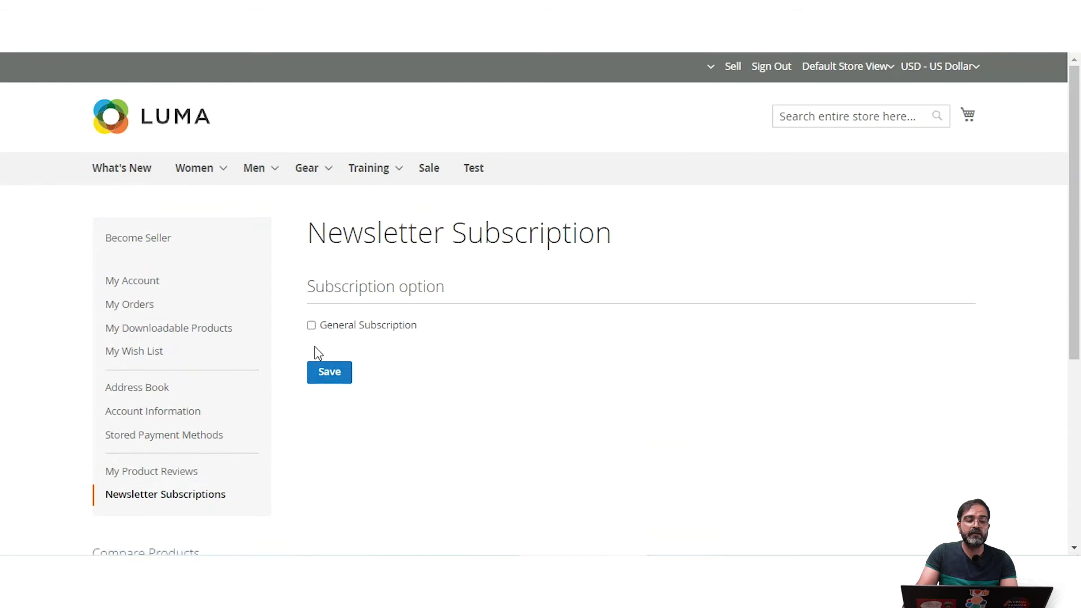
click(311, 326)
click(330, 381)
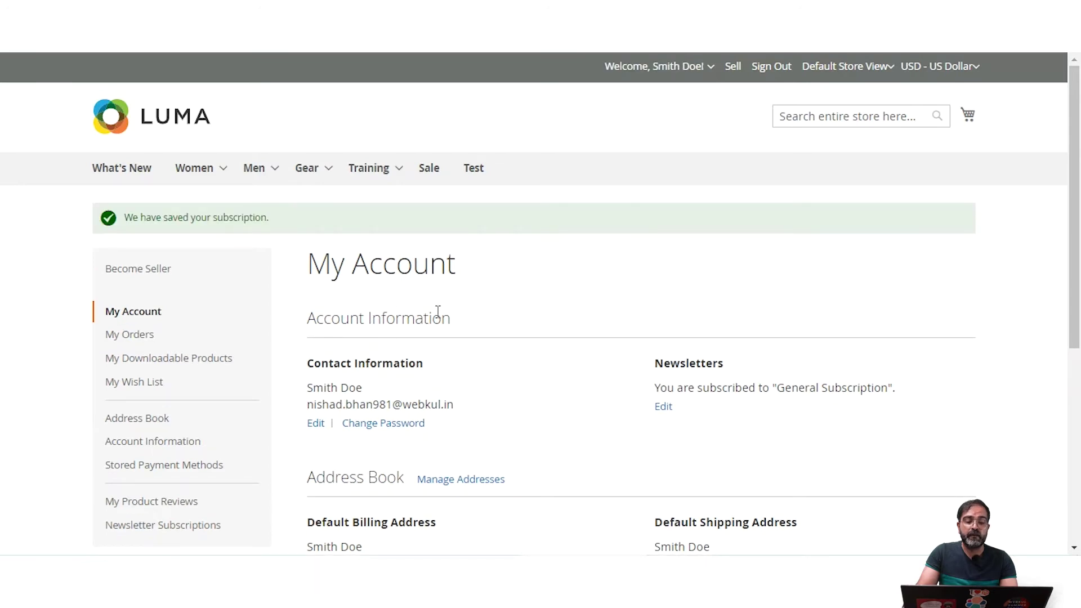
scroll(438, 312, down, 3)
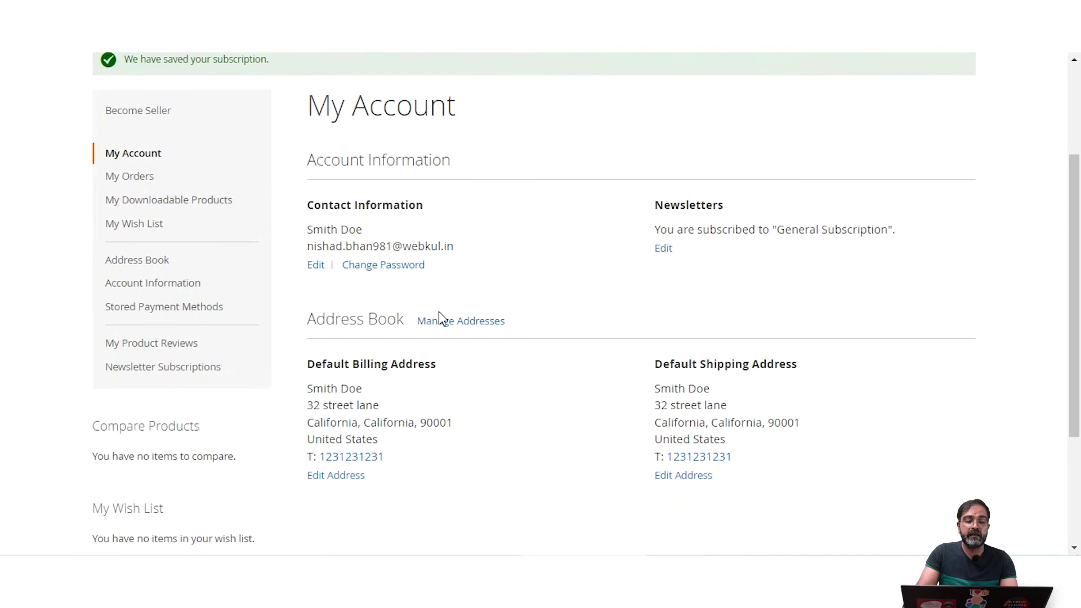
scroll(438, 314, up, 3)
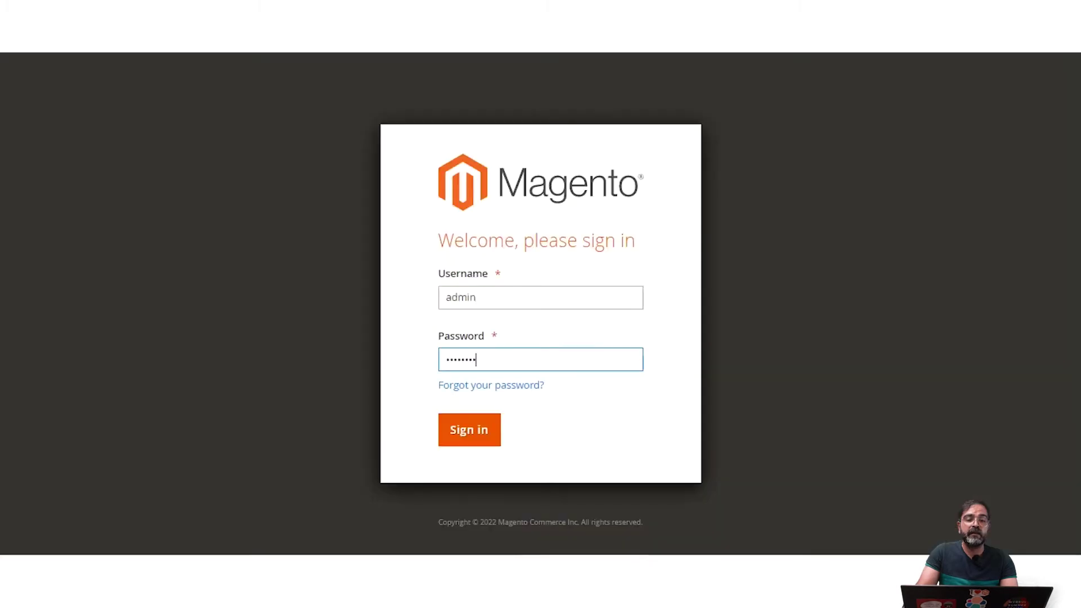
Step: Sign in to the Magento Admin and expand the Marketing menu in the sidebar
click(471, 429)
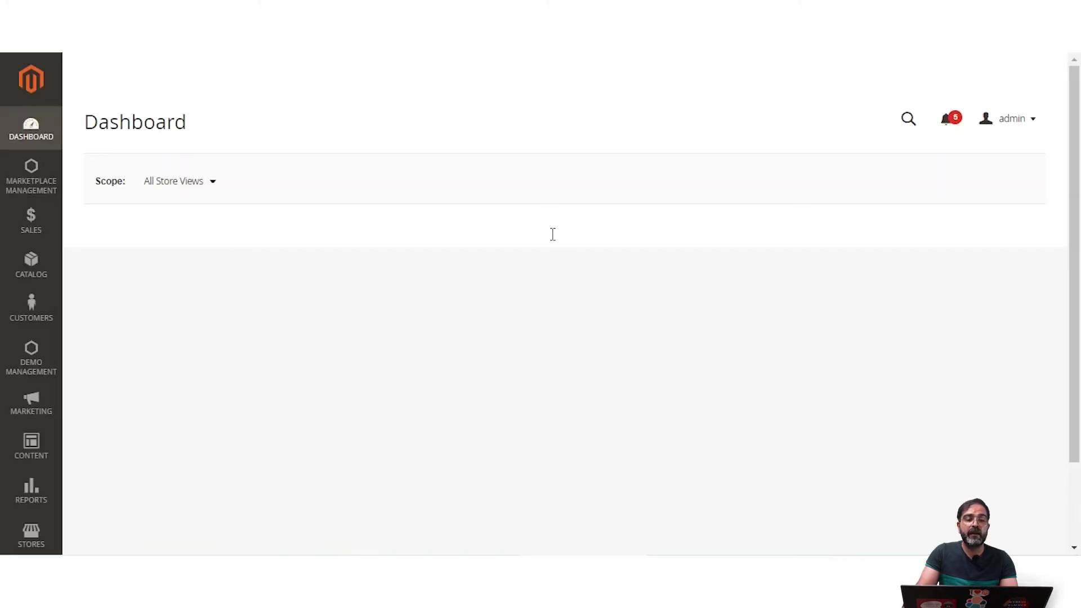
scroll(125, 276, down, 4)
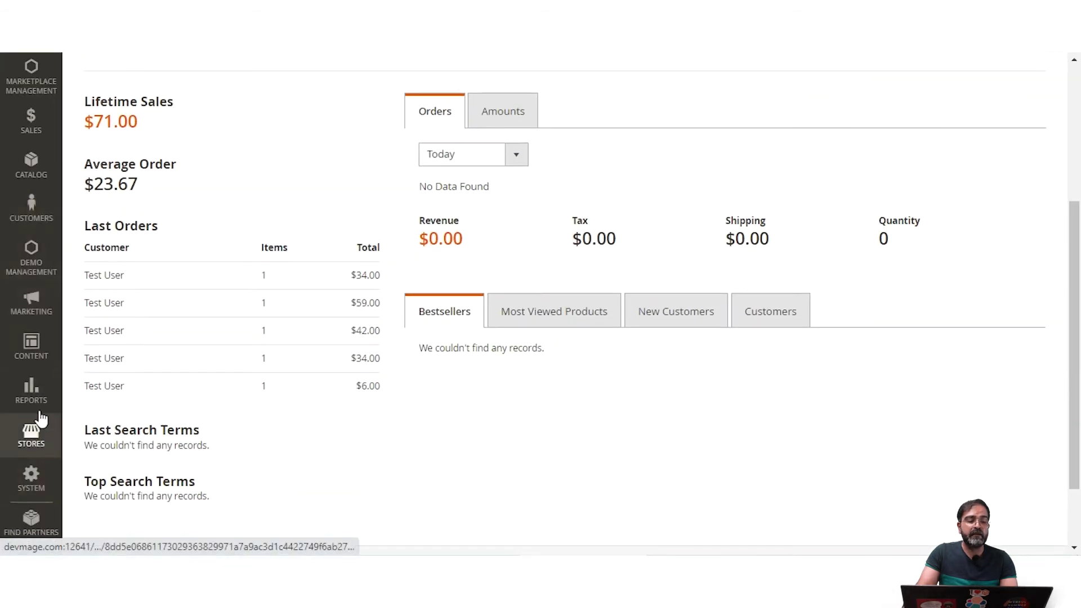
click(45, 315)
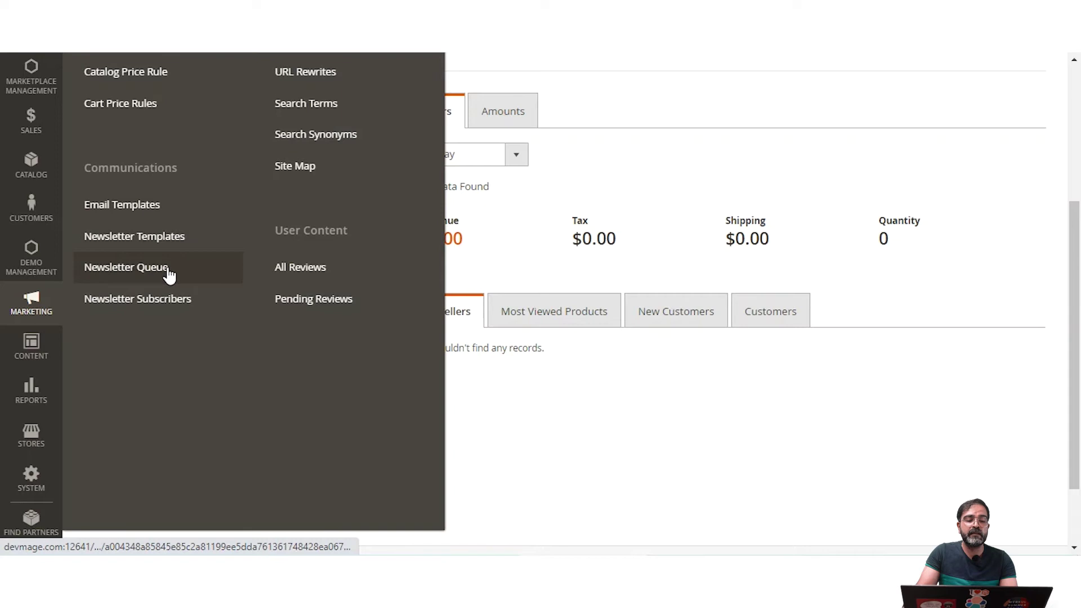
Step: Open Newsletter Subscribers, select the one subscribed customer, and close the Actions list without applying any
click(159, 308)
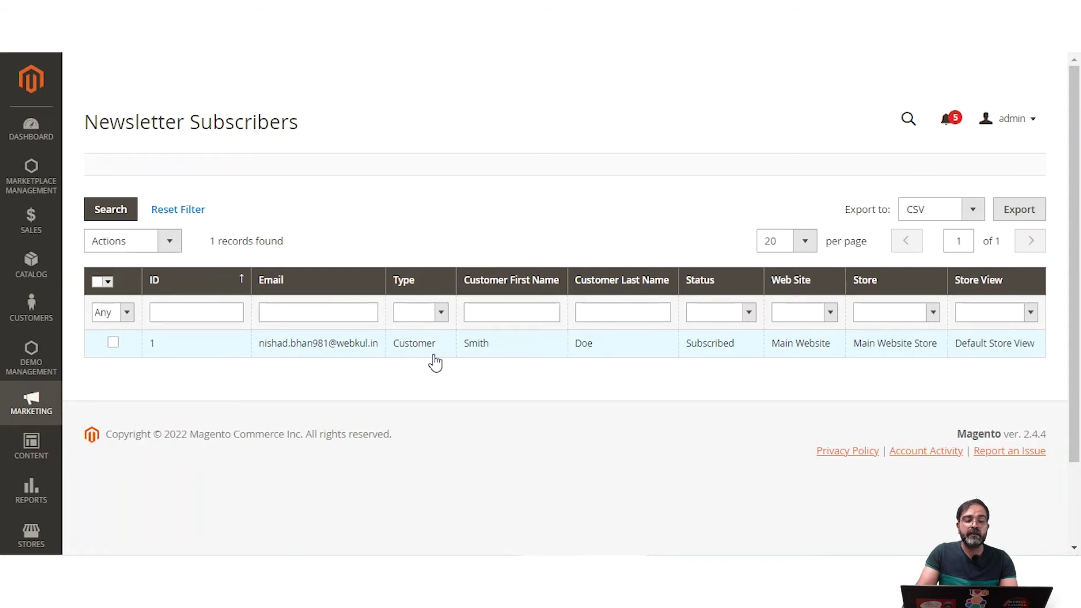
click(680, 239)
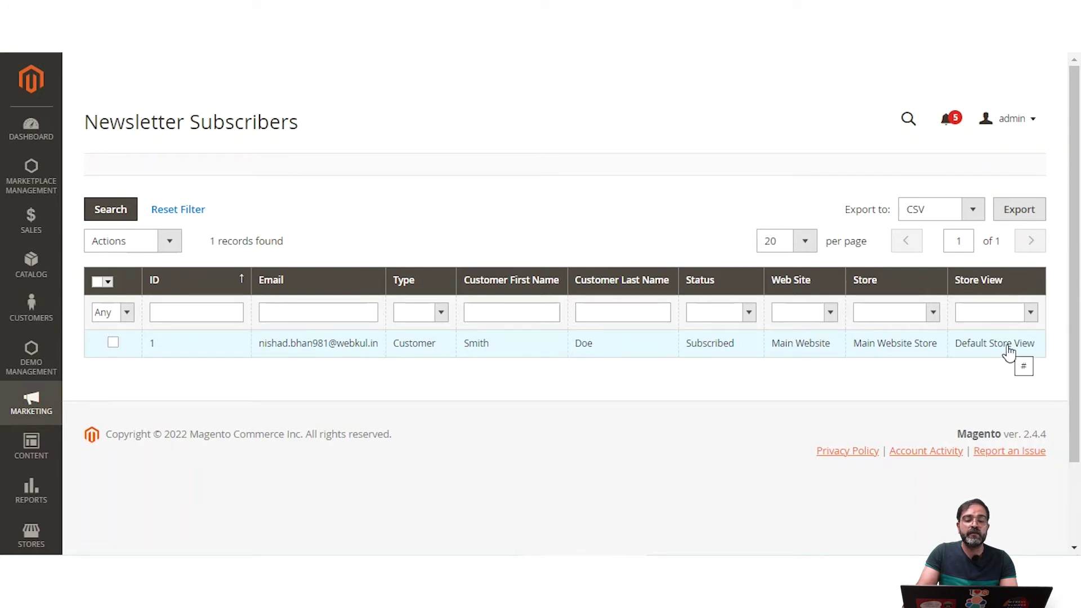
click(168, 241)
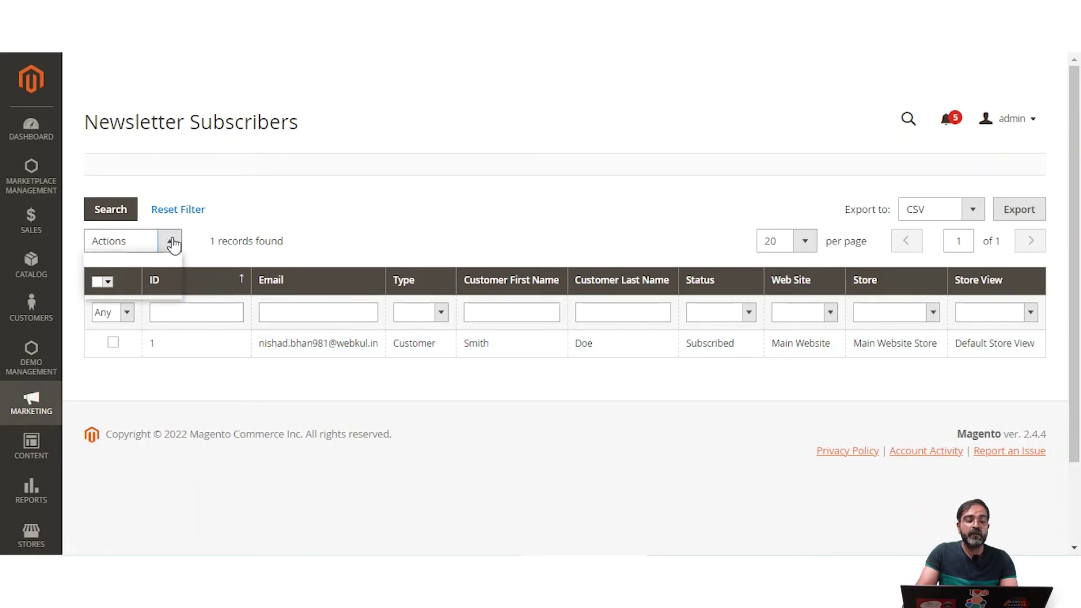
click(304, 241)
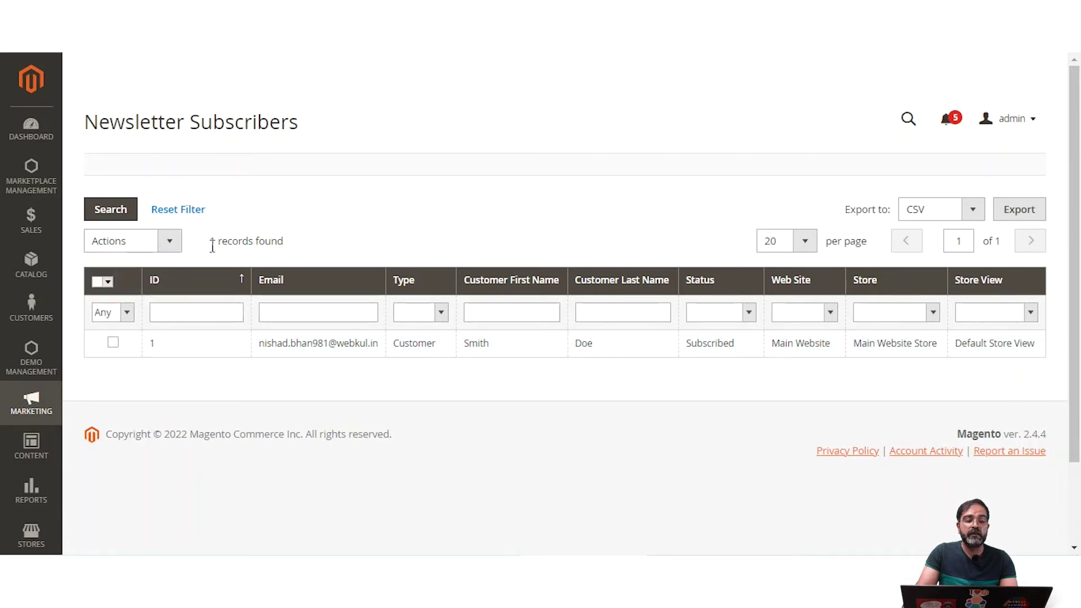
click(167, 242)
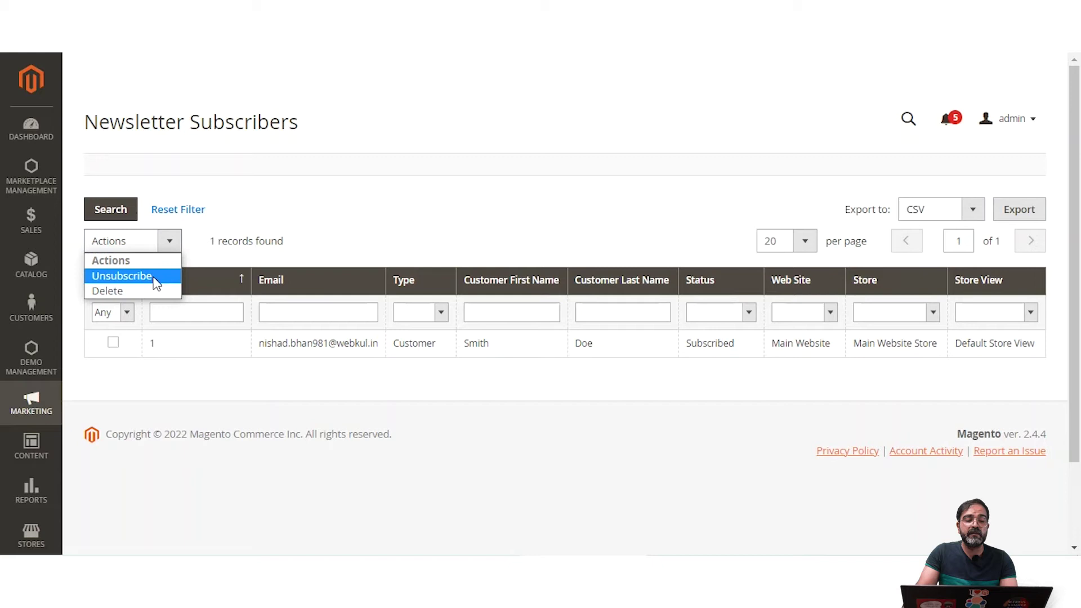
click(108, 350)
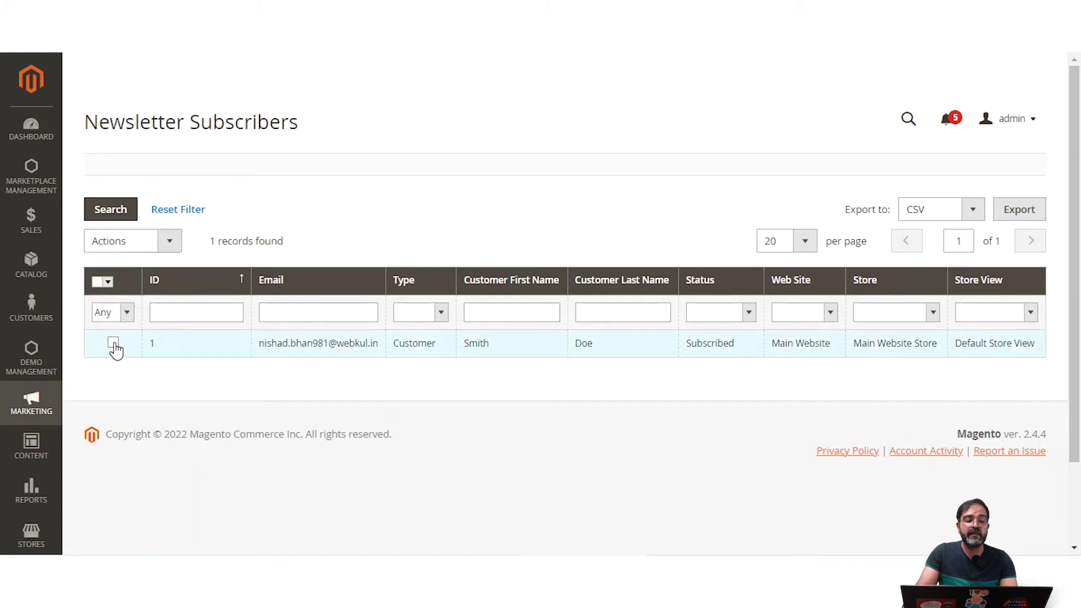
click(113, 344)
click(170, 242)
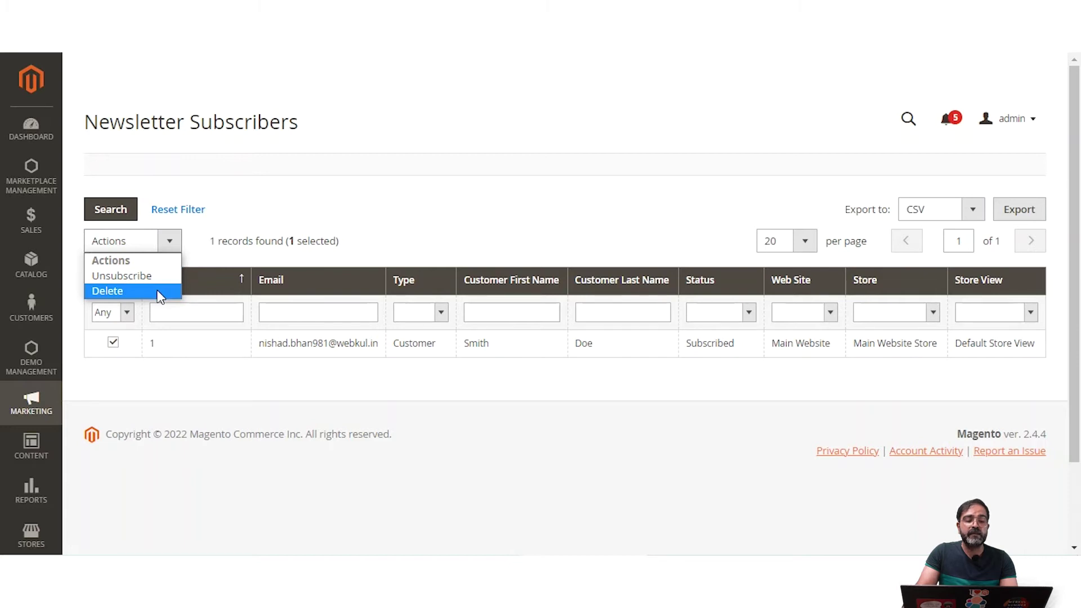
click(360, 213)
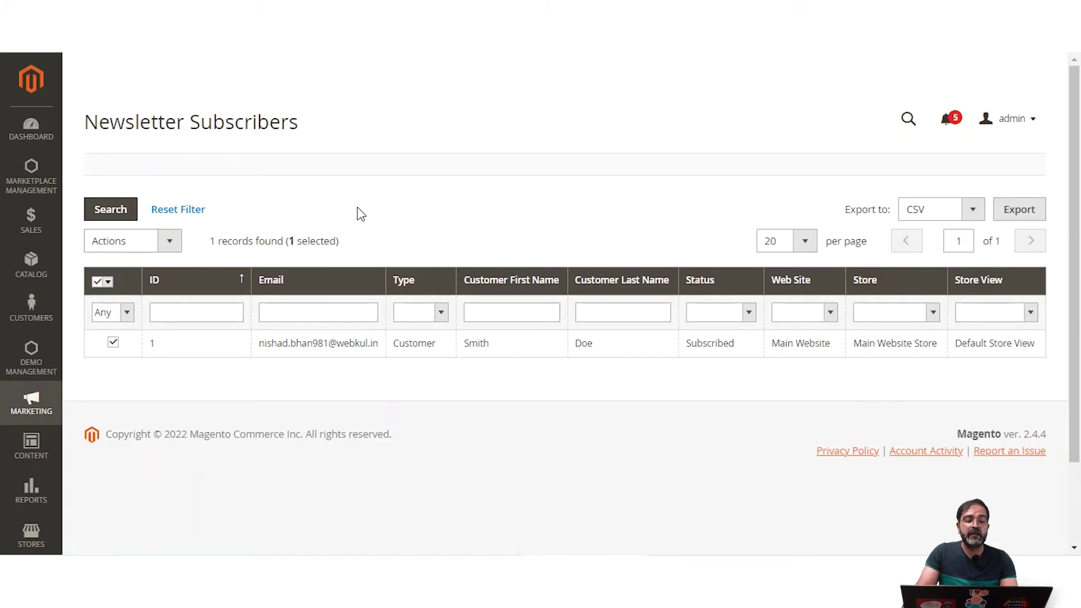
click(33, 401)
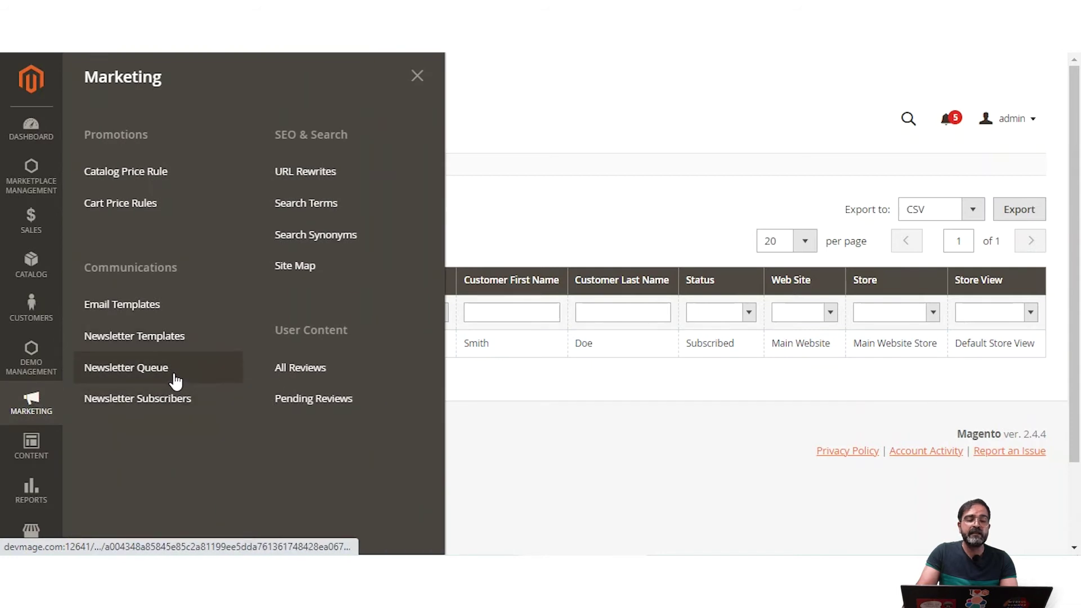
Step: Open Newsletter Templates from the Marketing menu's Communications section
click(181, 341)
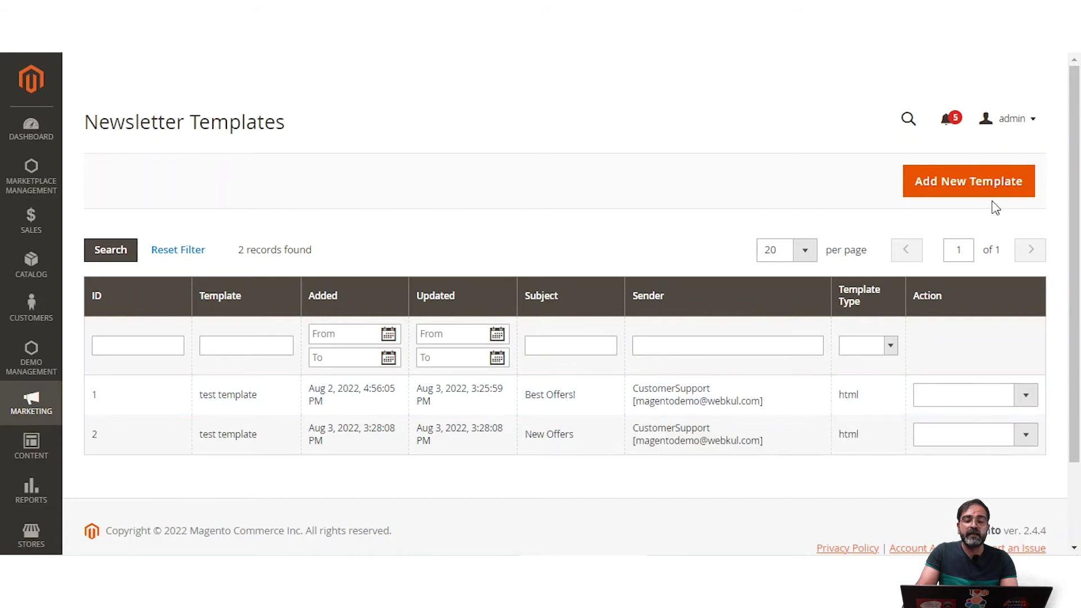
Step: Add a new template named 'Latest Offers in the store' and paste that name as its subject
click(954, 181)
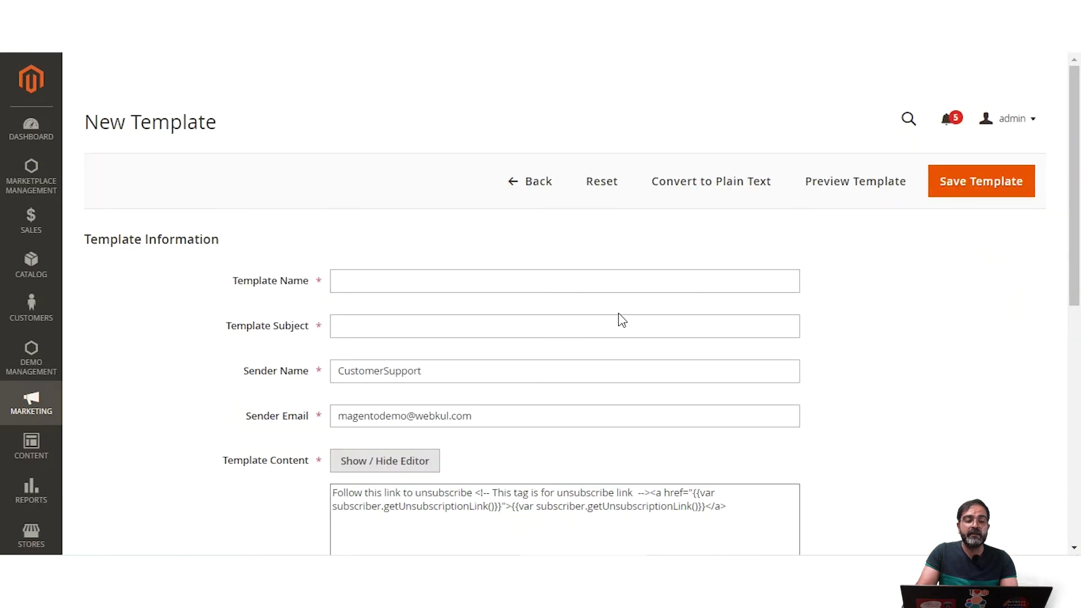
click(374, 279)
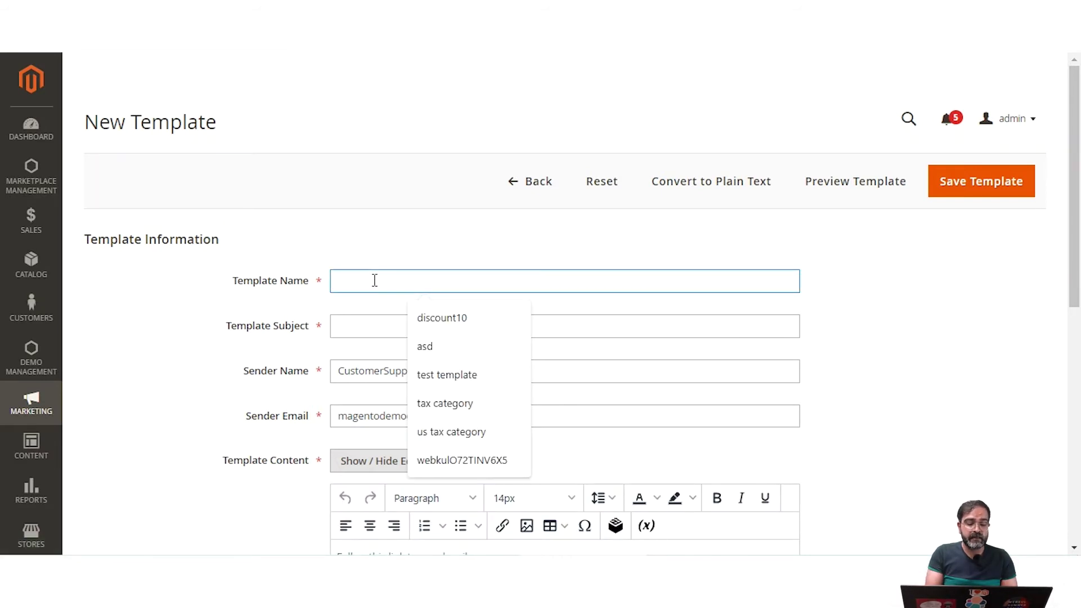
text(Latest)
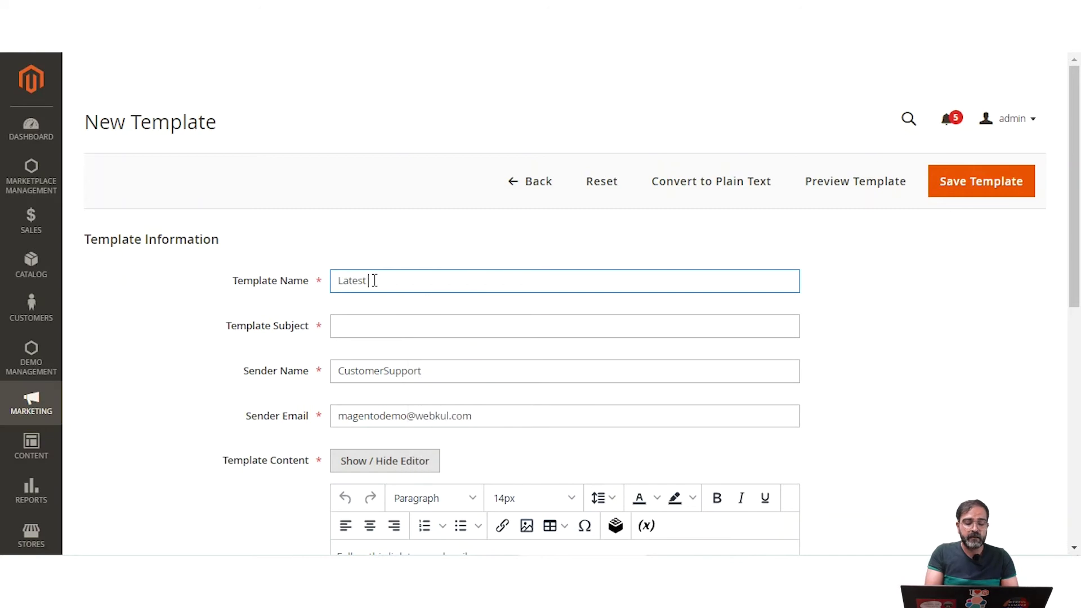
text( Offers in the store)
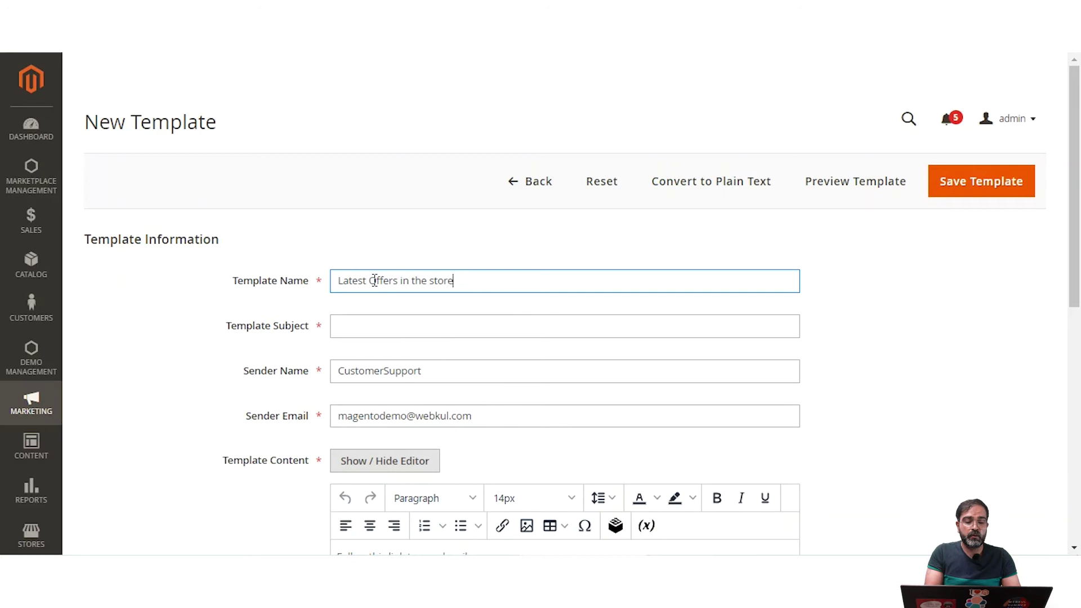
click(381, 317)
drag(461, 280, 315, 286)
key(ctrl+c)
click(357, 325)
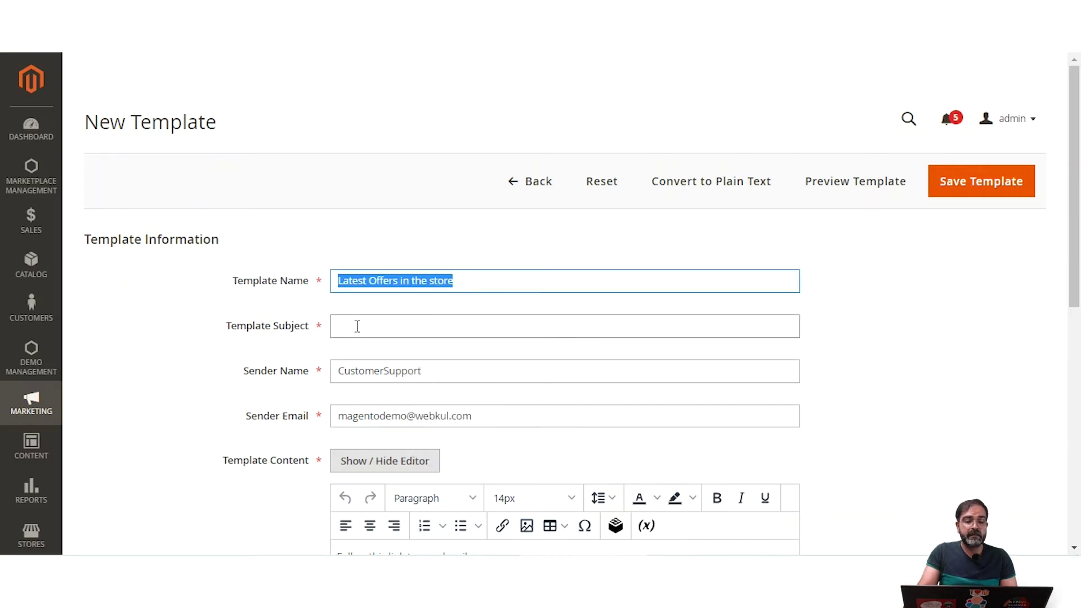
key(ctrl+v)
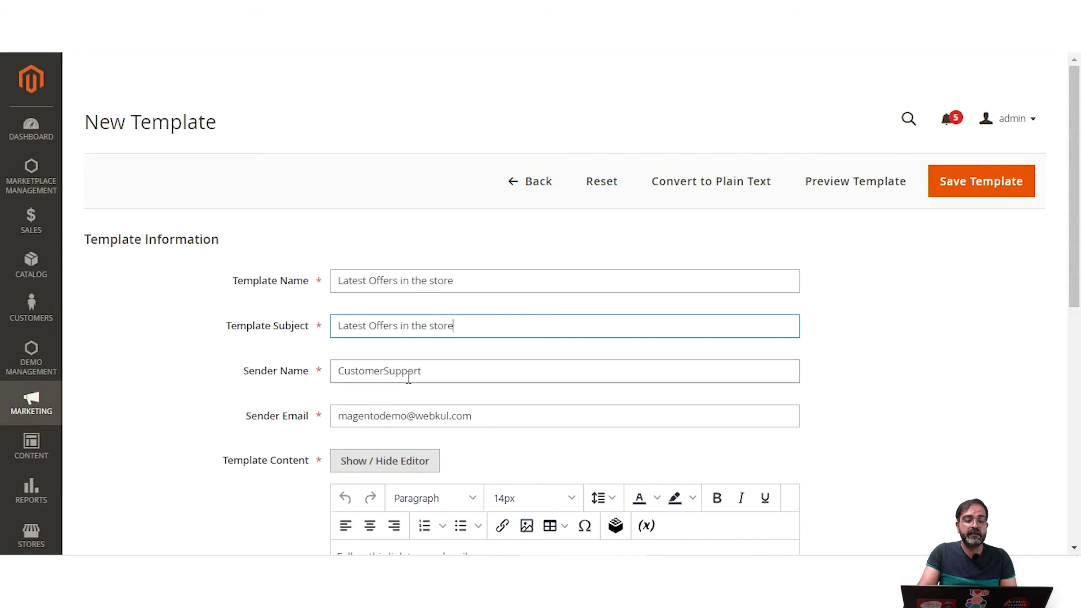
scroll(439, 372, down, 1)
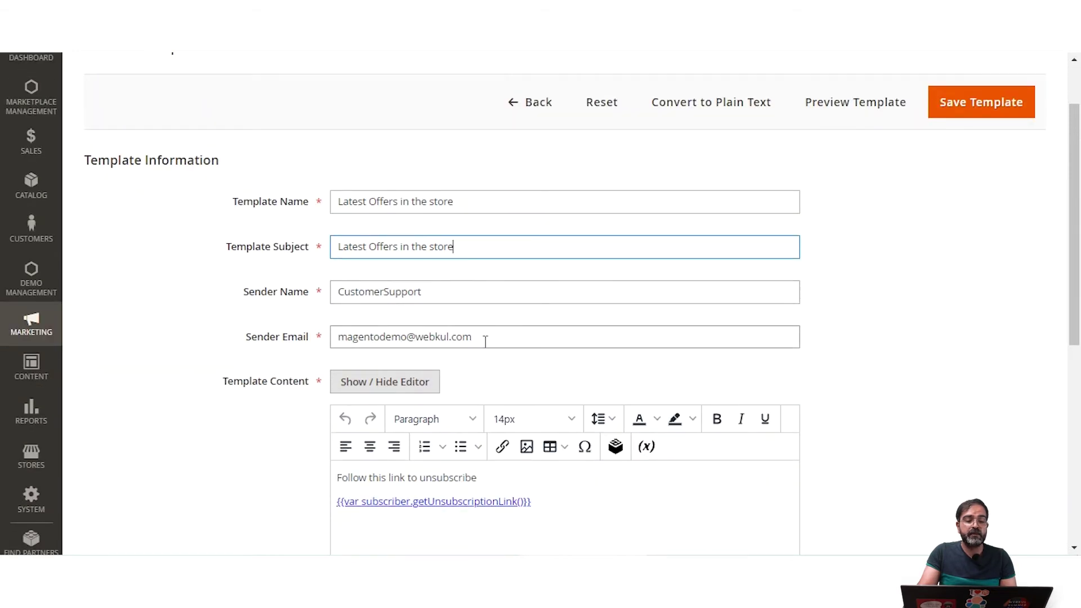
scroll(487, 338, down, 1)
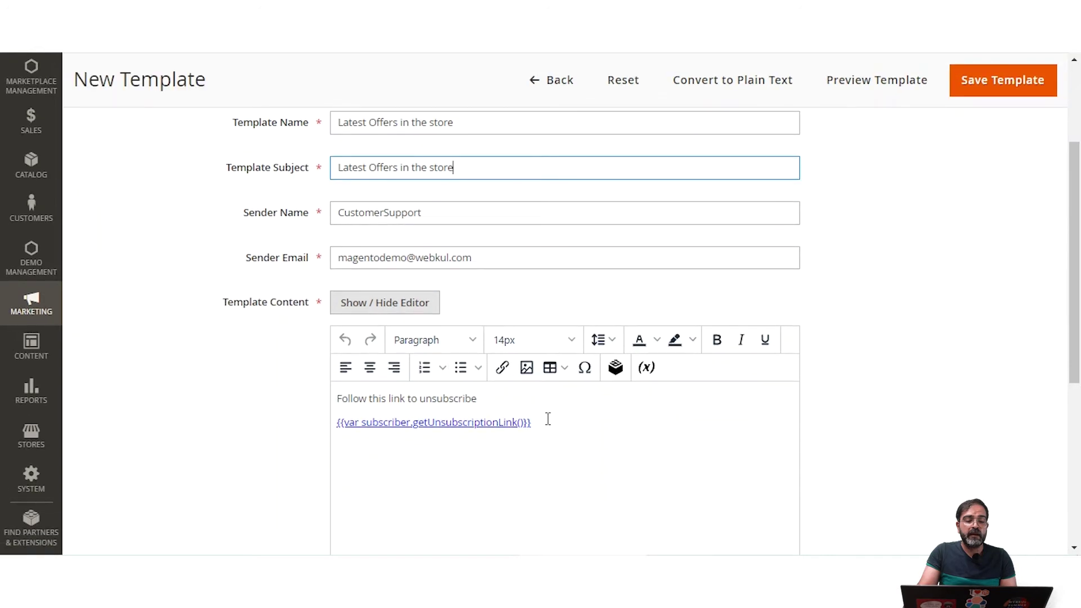
Step: Replace the default unsubscribe content with 'Latest Offers in the store!!!' followed by a new line
triple_click(445, 422)
click(337, 399)
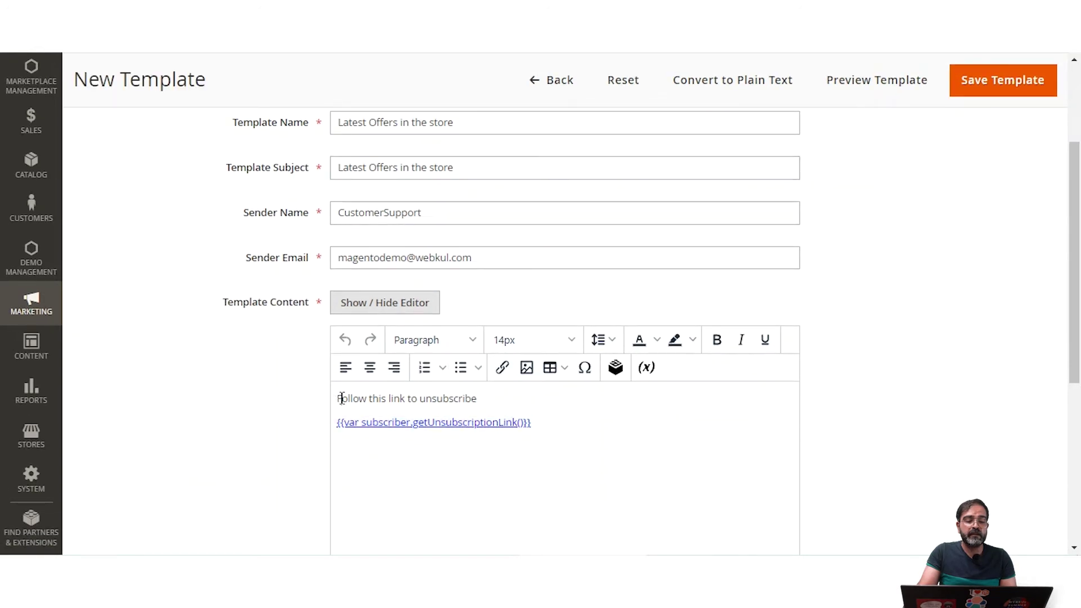
drag(342, 399, 550, 419)
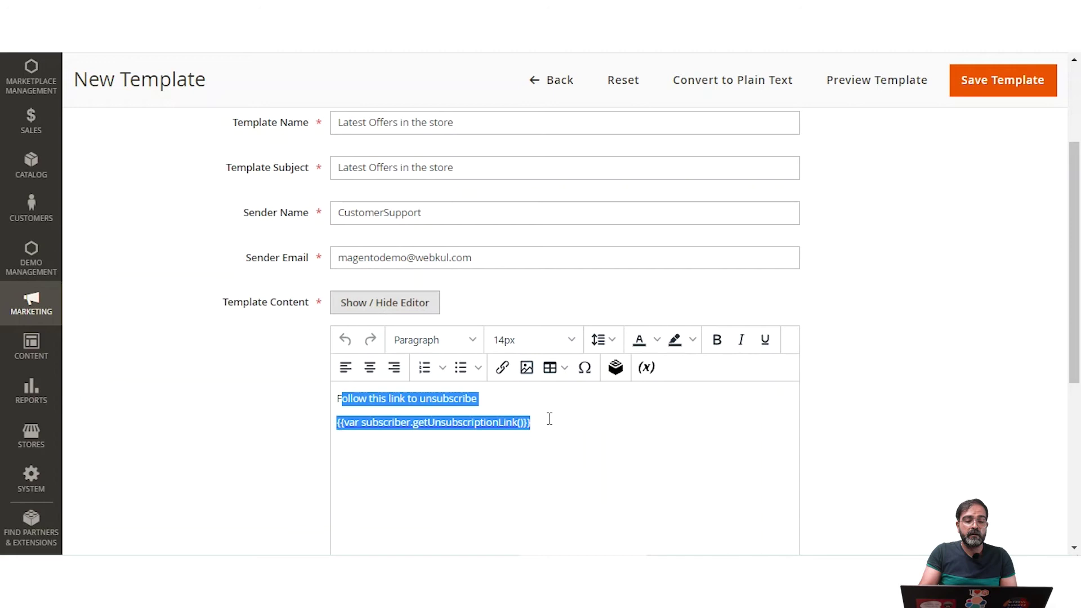
key(BackSpace)
key(BackSpace)
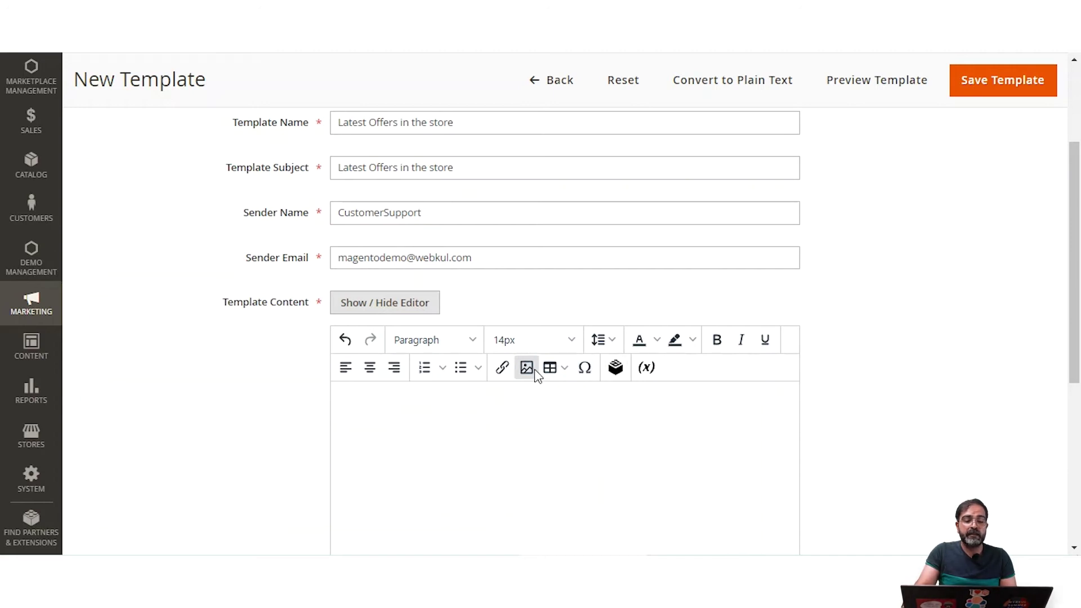
key(ctrl+v)
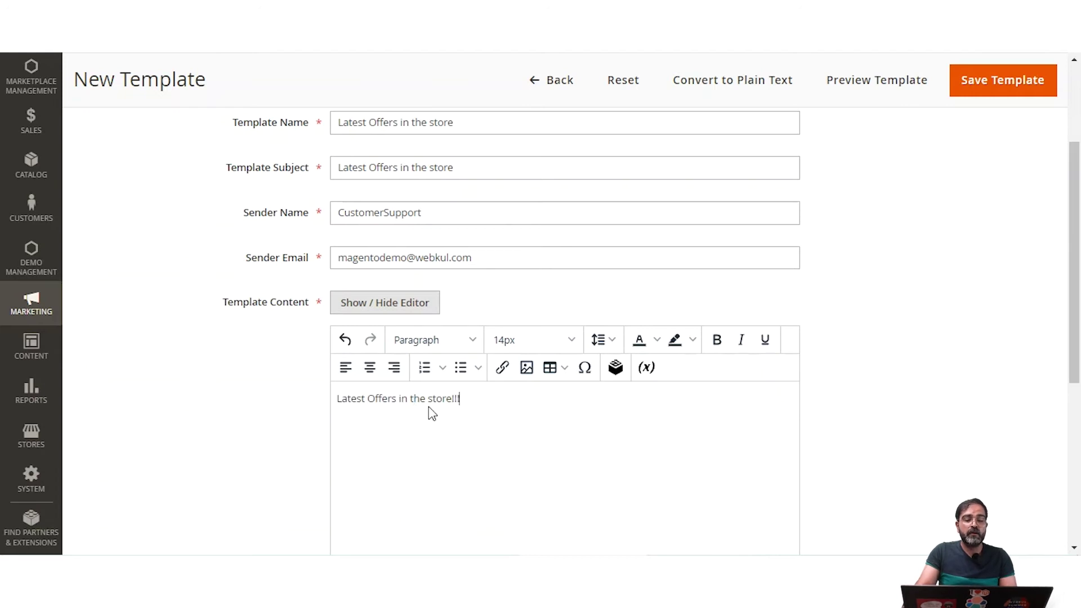
text(!!!)
key(Return)
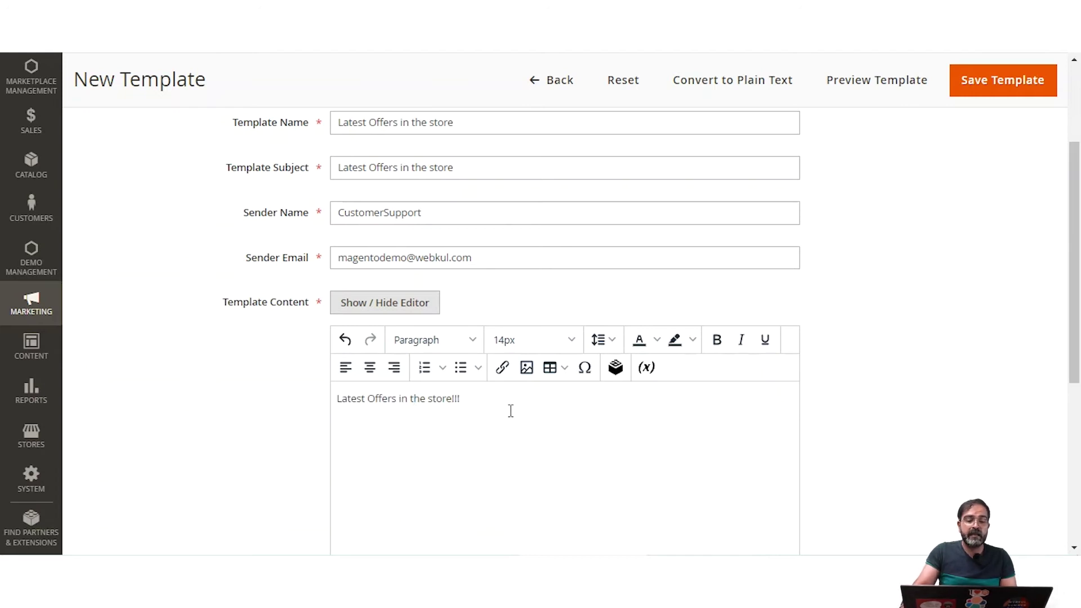
Step: Insert the second 1280×200 banner from the collection folder below the heading
click(525, 368)
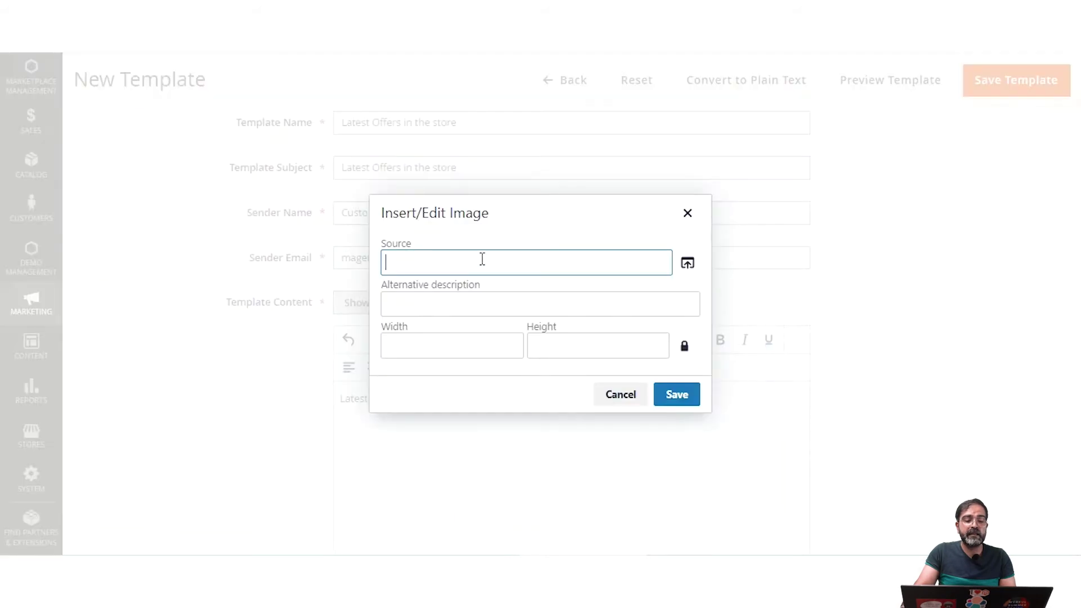
click(687, 263)
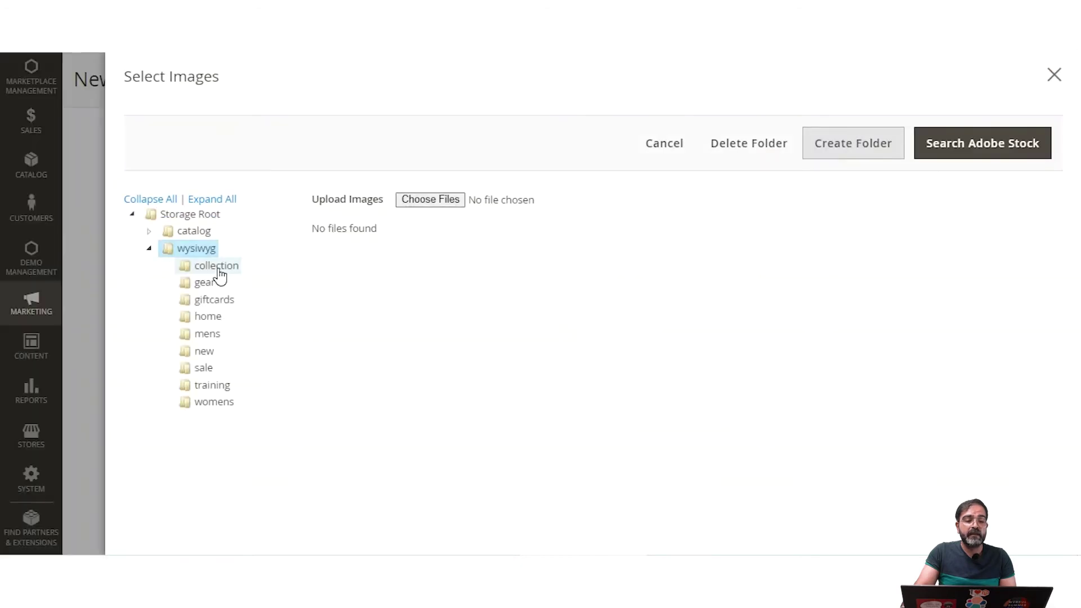
click(219, 271)
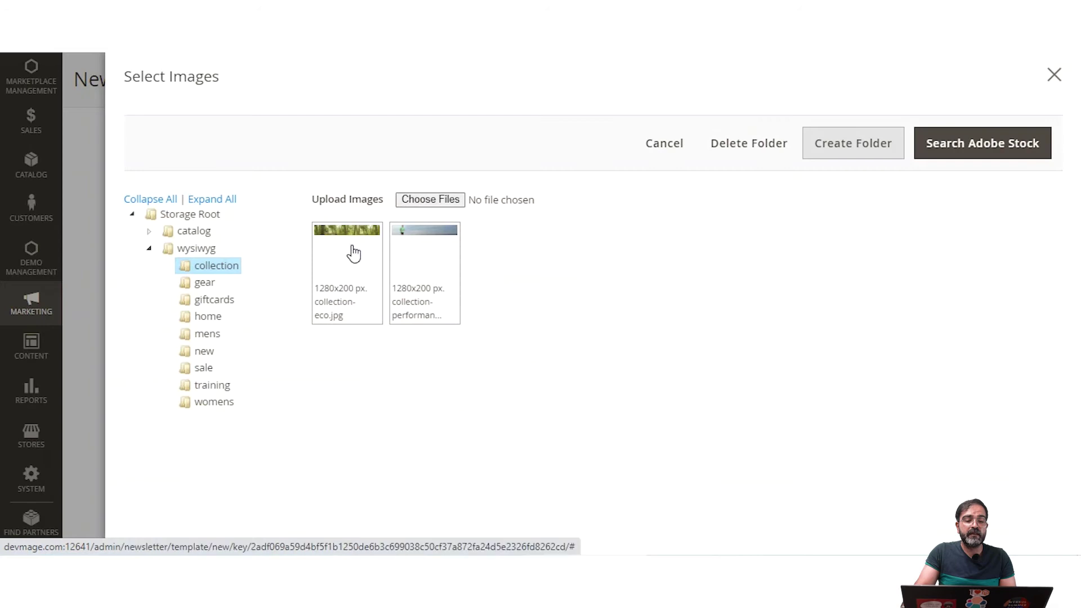
click(422, 249)
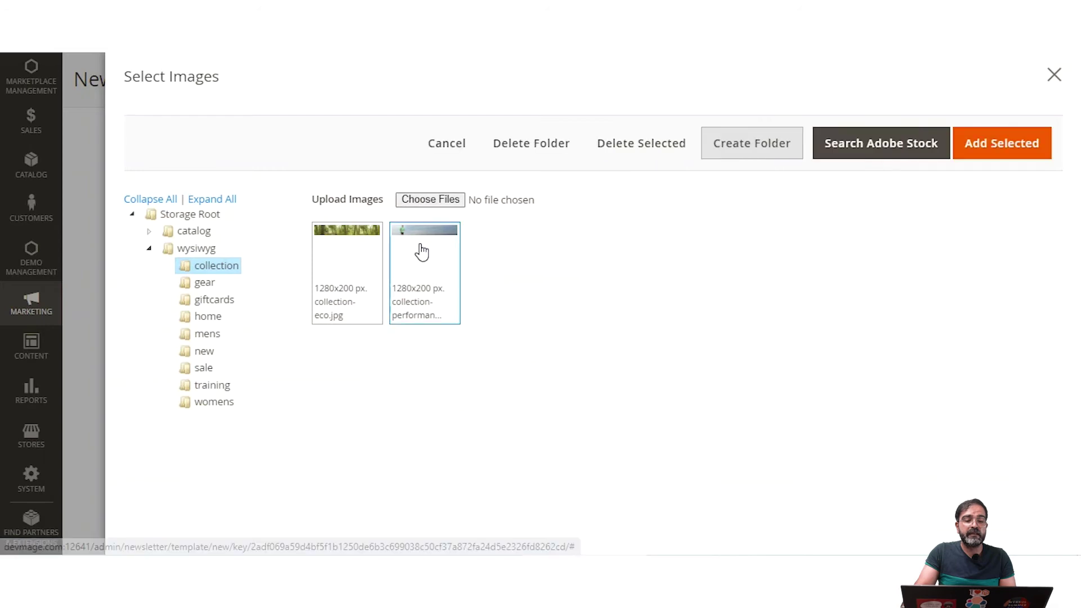
click(1013, 147)
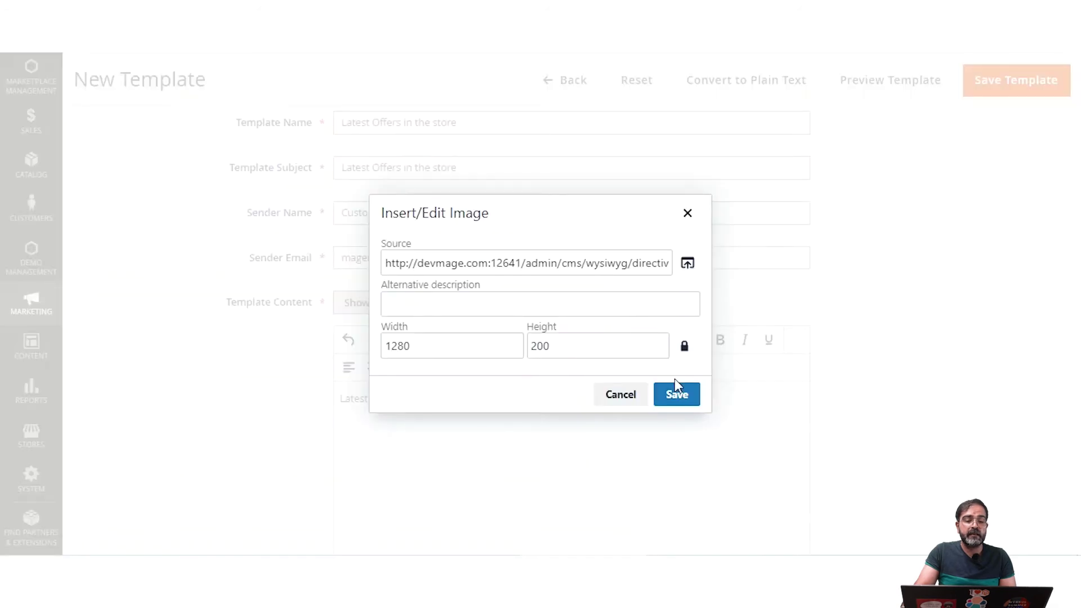
click(675, 393)
scroll(573, 385, down, 3)
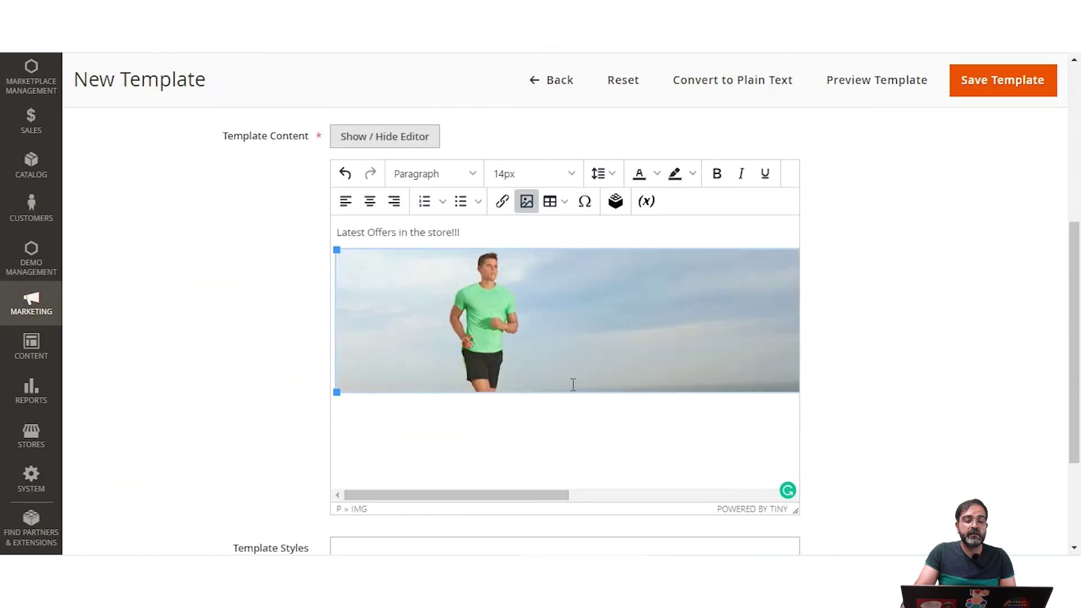
click(503, 201)
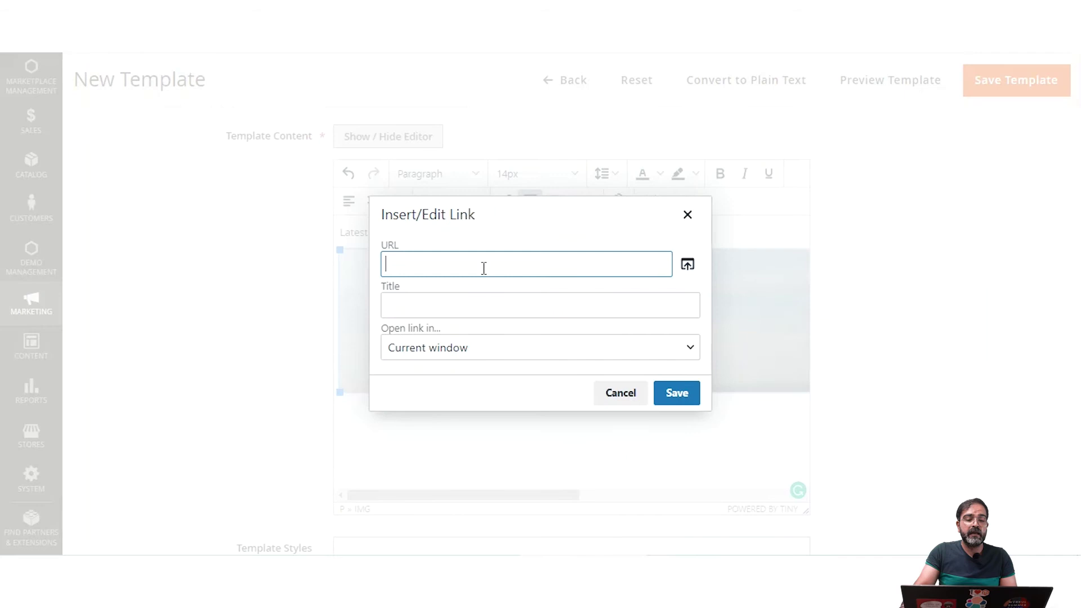
text(htt)
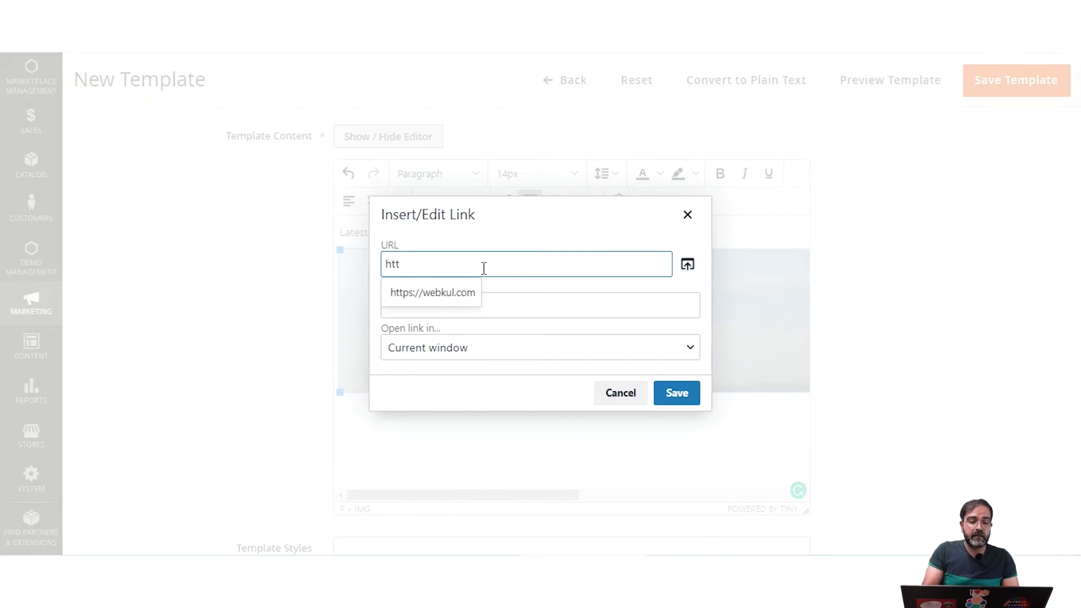
key(Down)
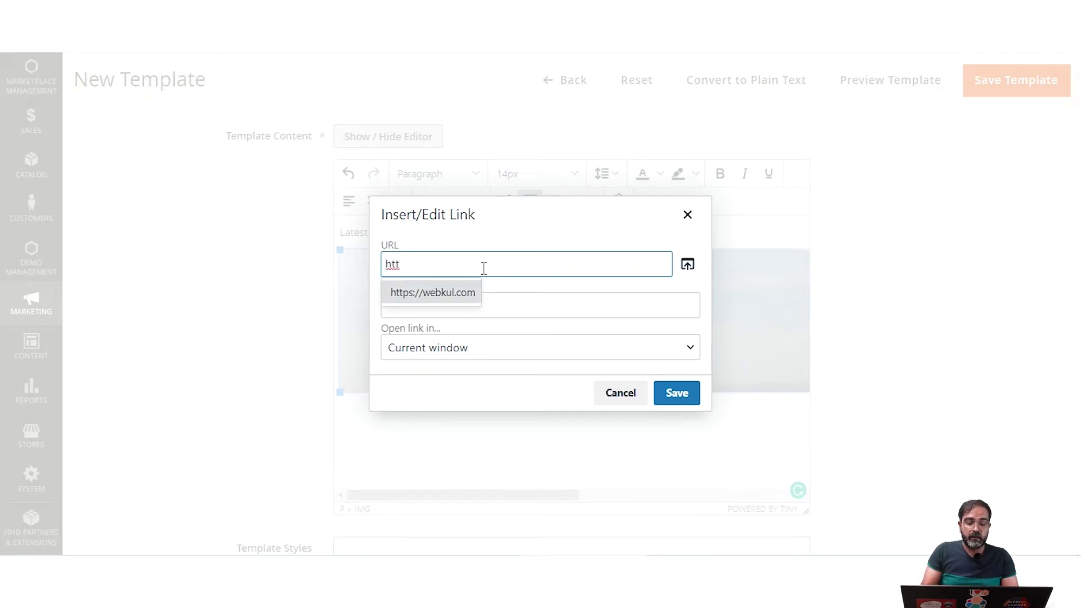
key(Return)
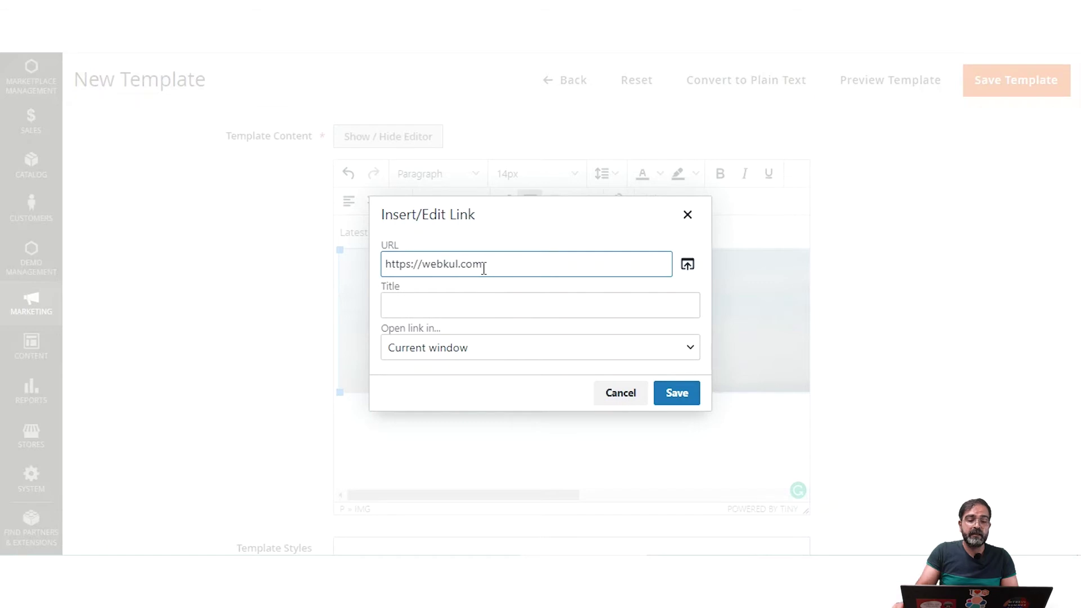
click(676, 393)
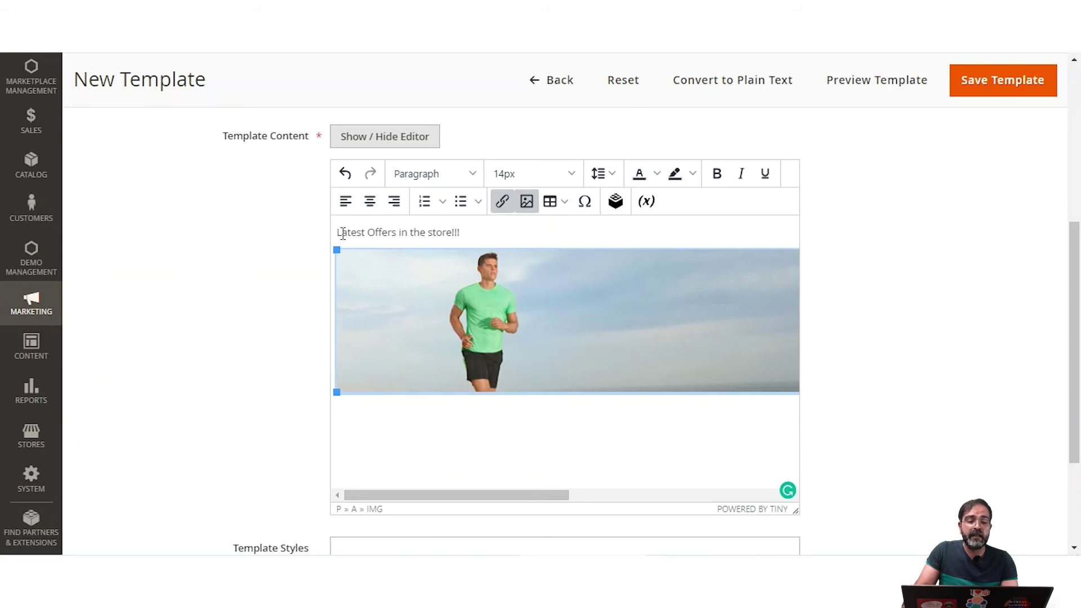
drag(343, 234, 464, 233)
click(473, 235)
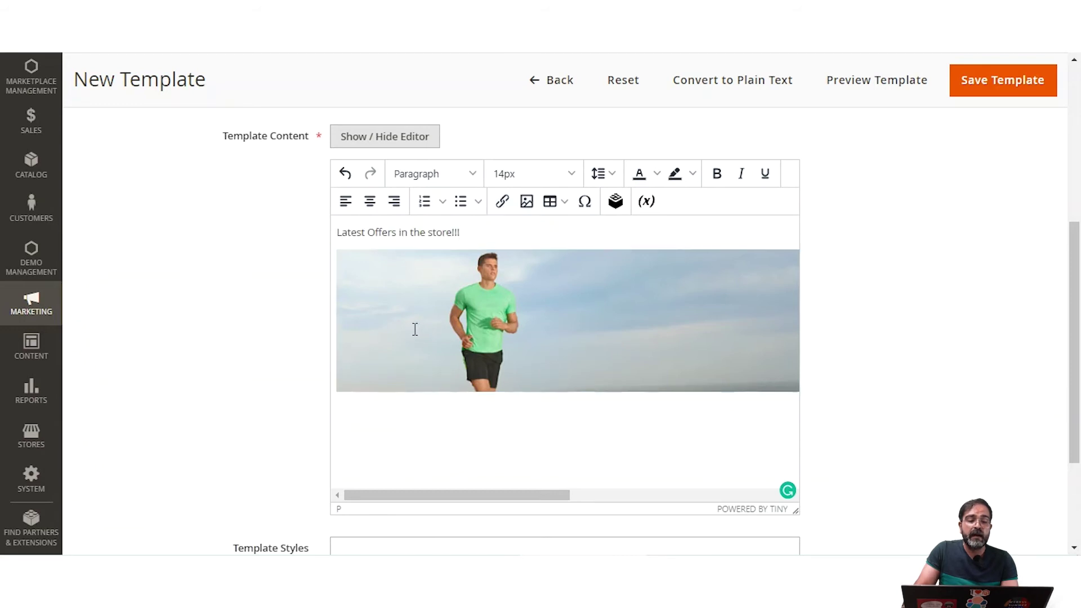
click(480, 290)
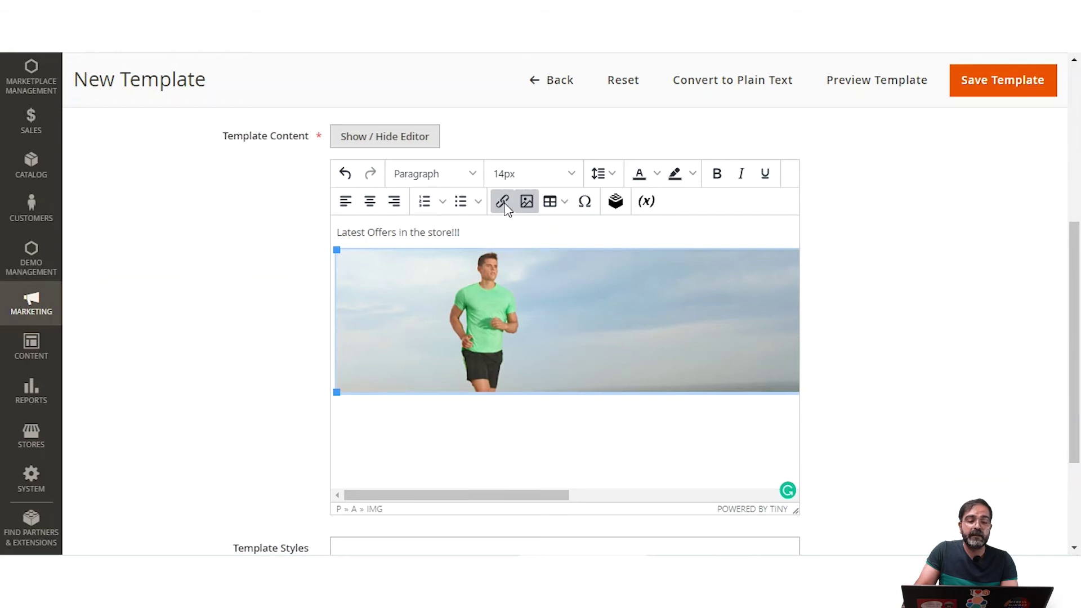
scroll(484, 417, down, 1)
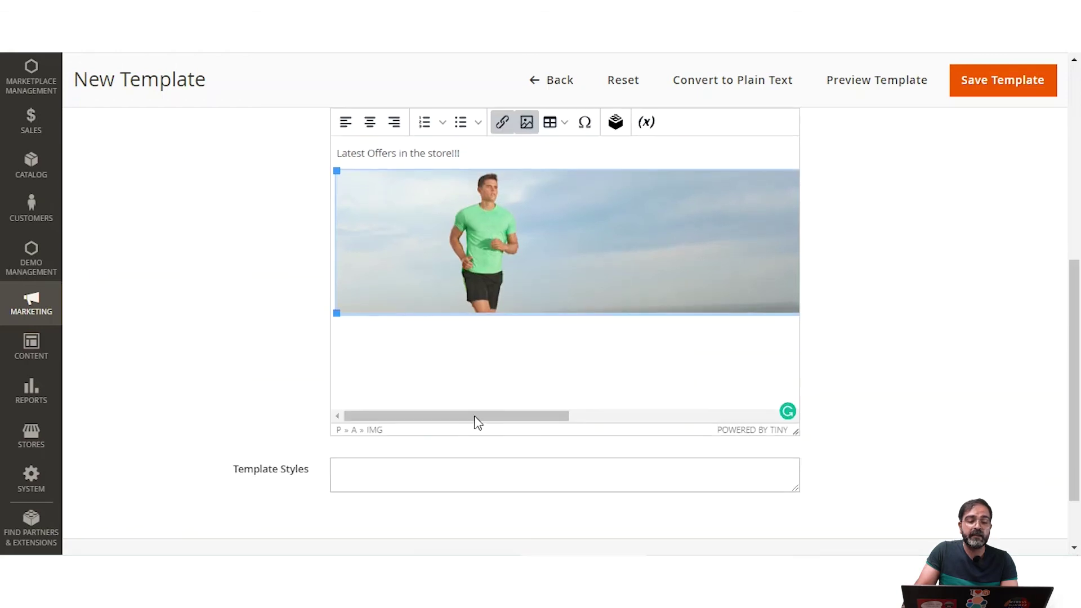
click(367, 350)
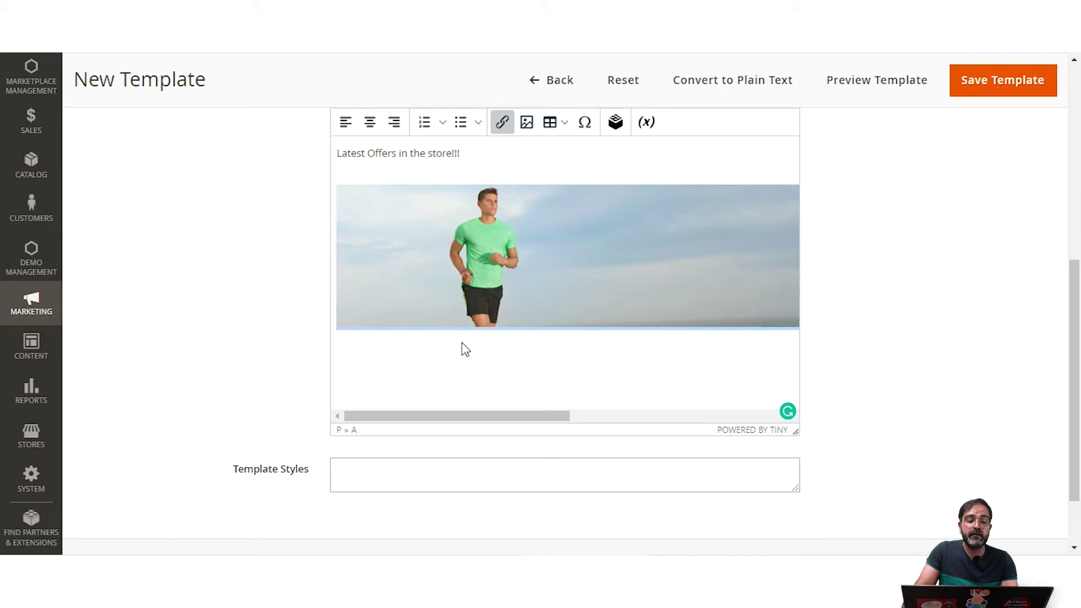
scroll(465, 338, up, 3)
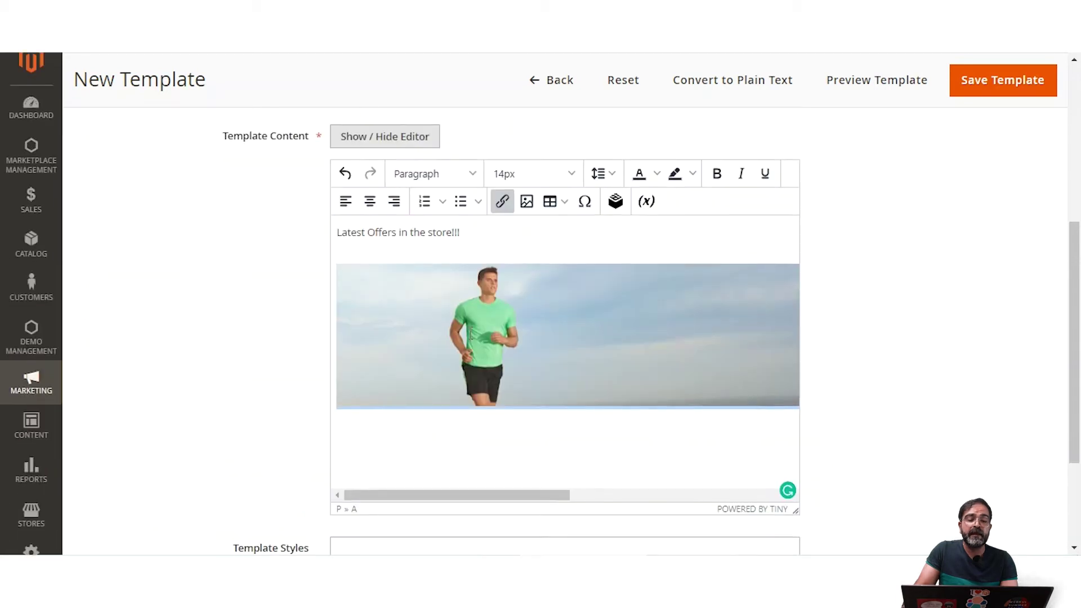
scroll(470, 332, down, 3)
scroll(470, 332, down, 1)
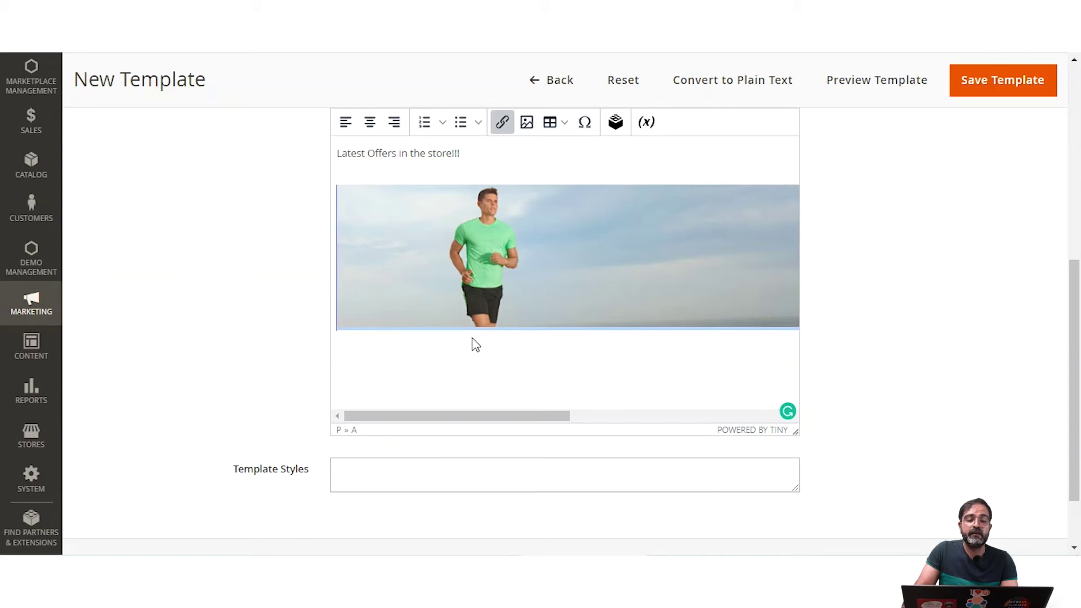
scroll(445, 352, down, 2)
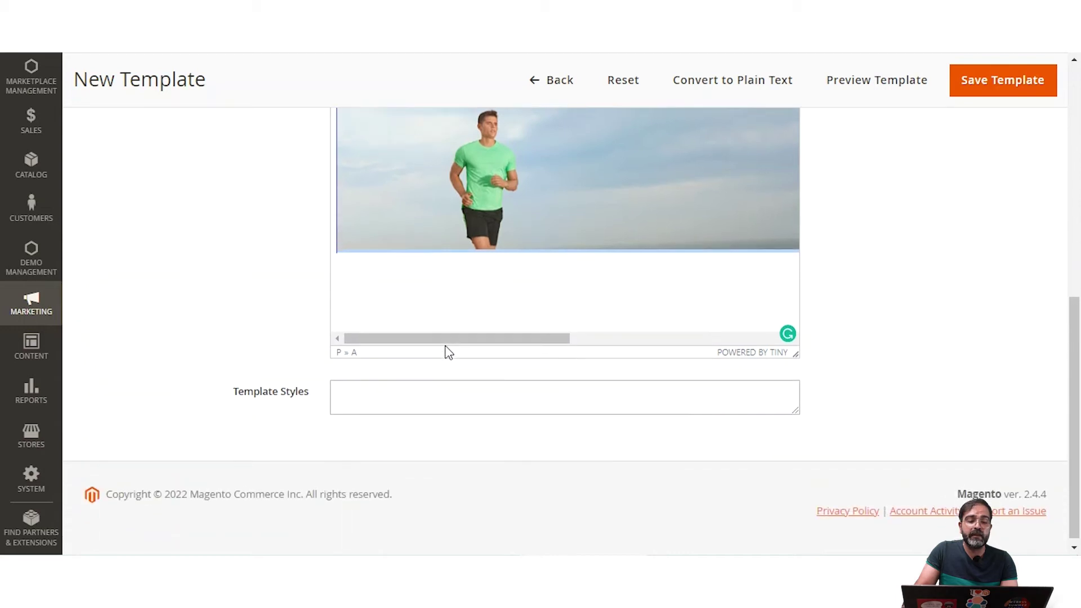
click(376, 395)
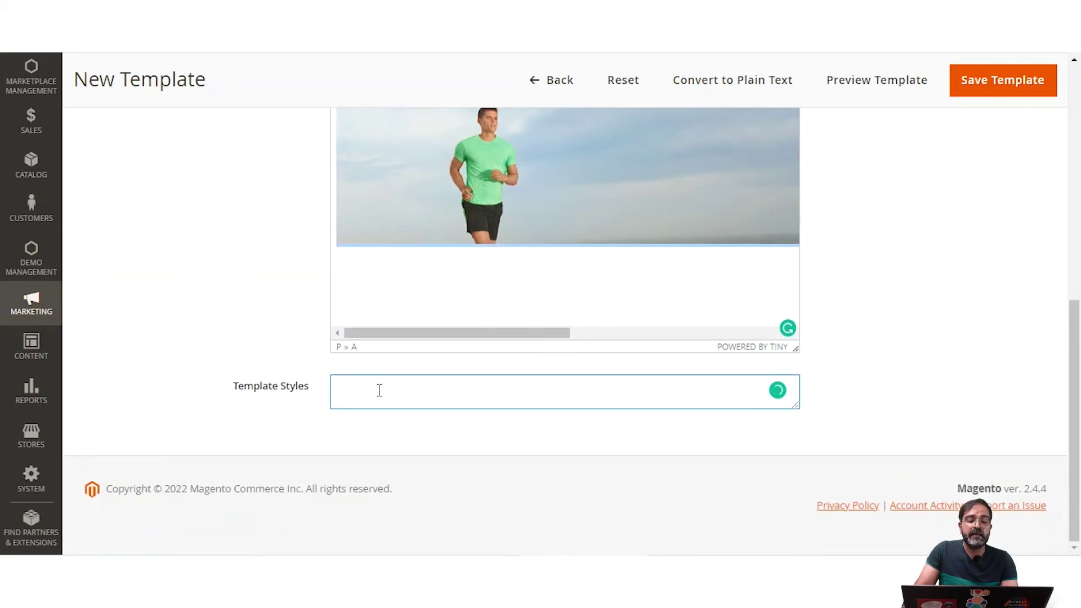
scroll(380, 389, up, 15)
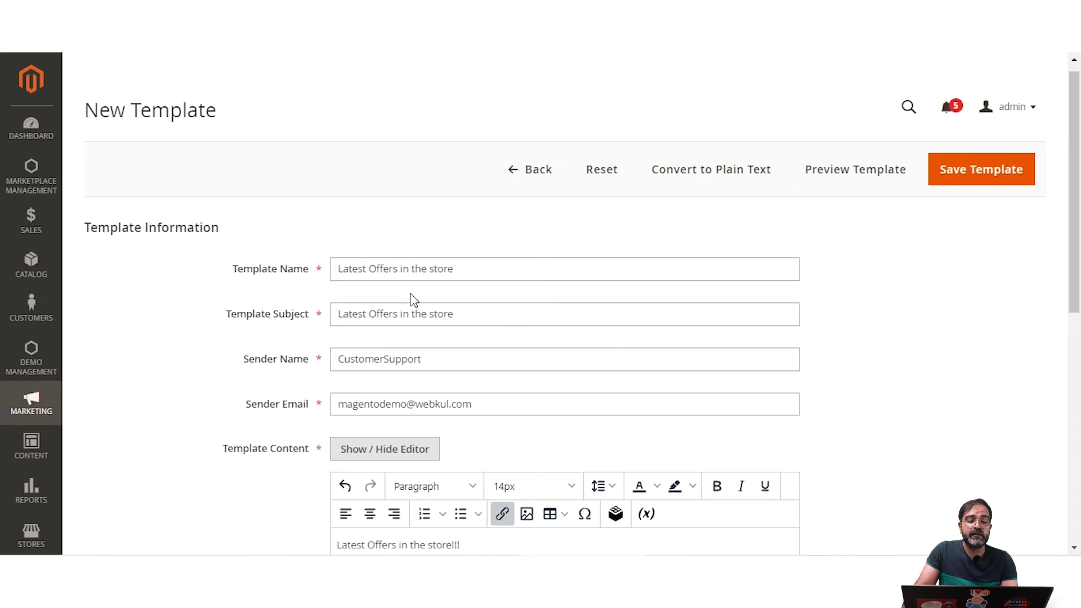
drag(233, 270, 309, 272)
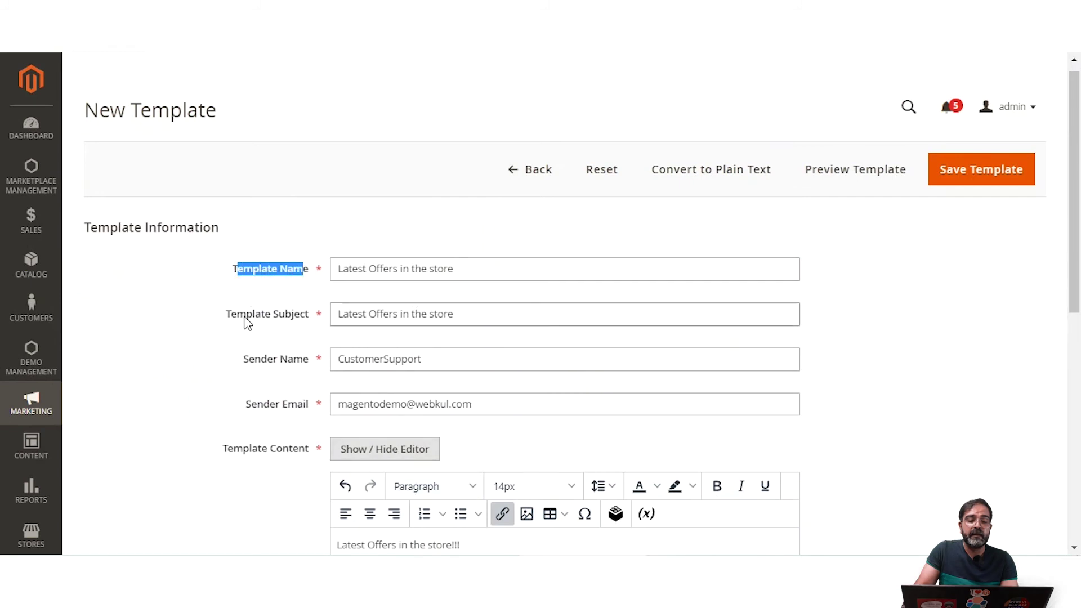
drag(246, 315, 303, 320)
scroll(323, 352, down, 3)
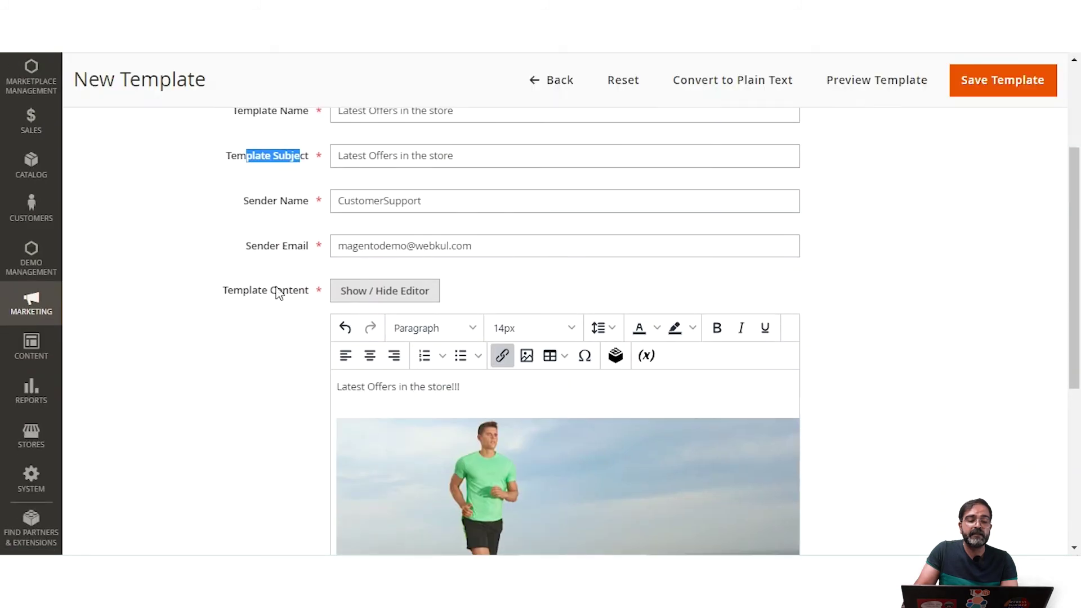
scroll(270, 315, down, 2)
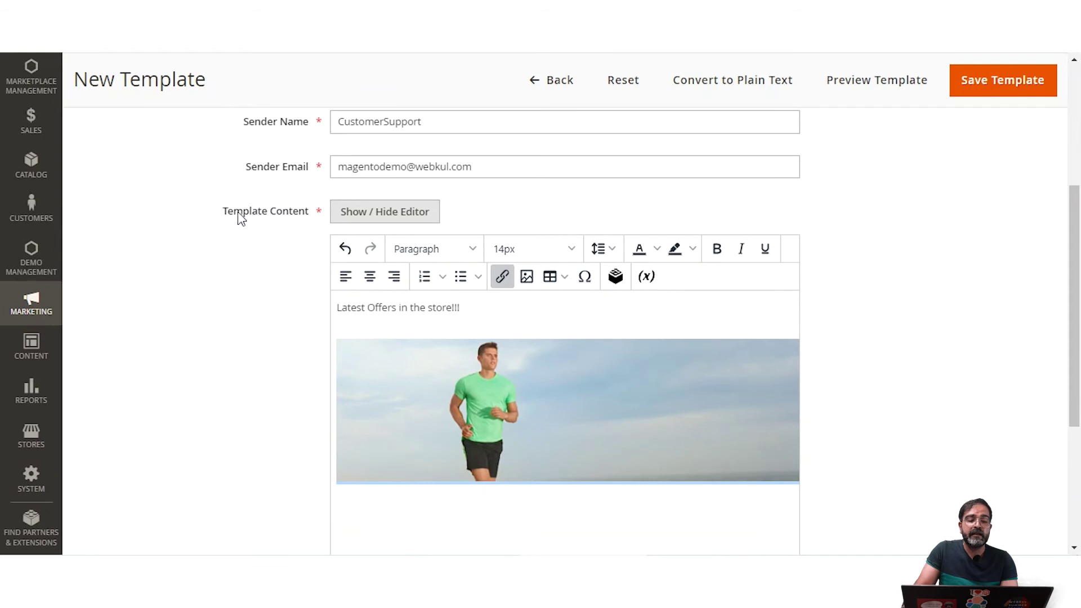
drag(235, 214, 309, 236)
scroll(364, 379, down, 4)
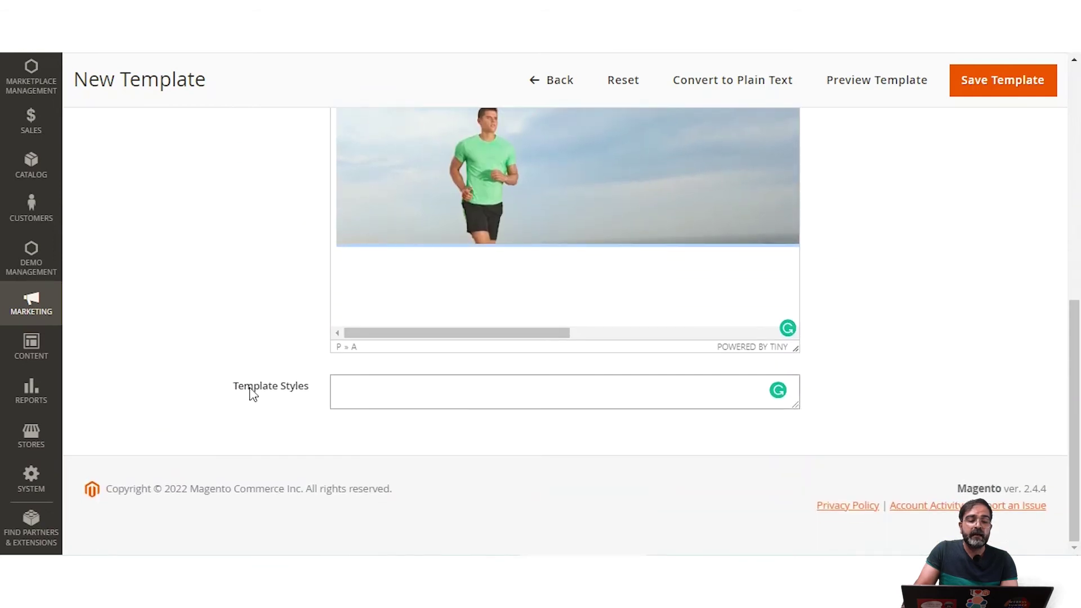
drag(247, 391, 293, 392)
scroll(595, 391, up, 5)
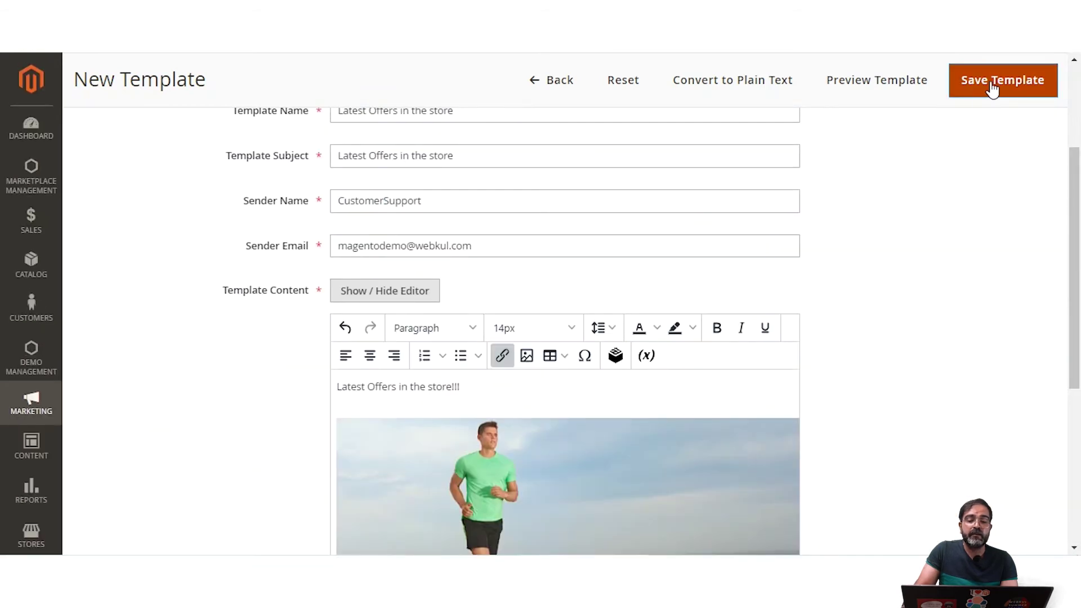
Step: Save the Latest Offers in the store template, then preview it from row 3 and close the preview
click(991, 89)
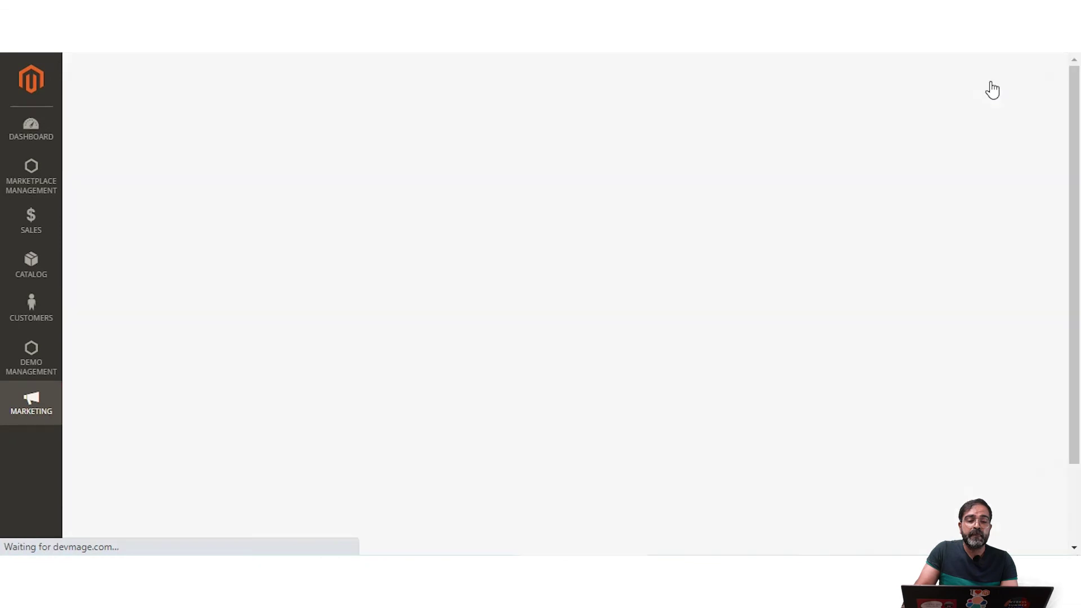
scroll(703, 377, down, 3)
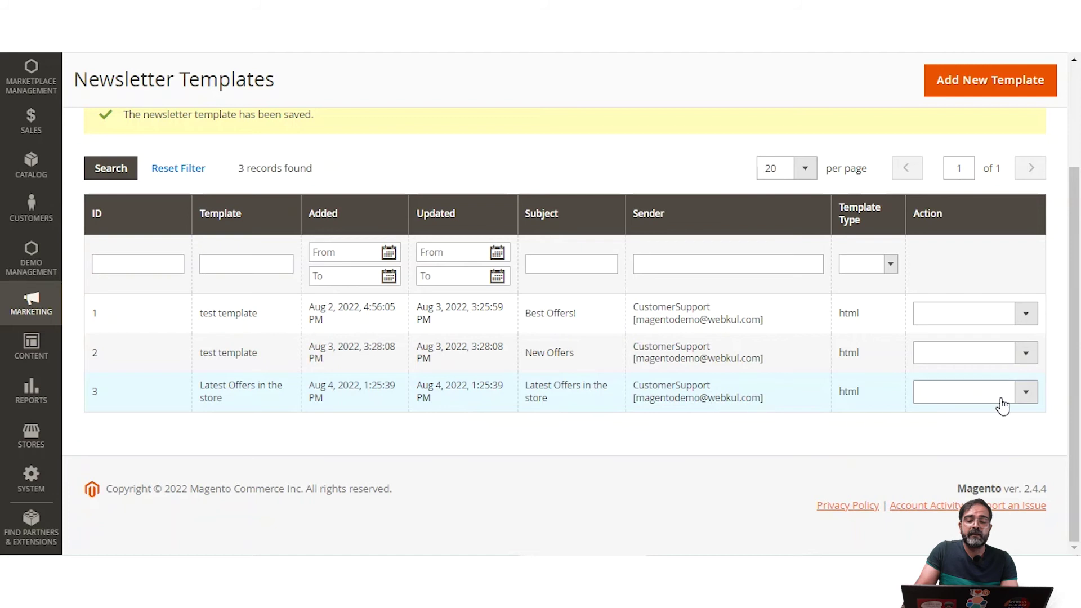
click(1026, 392)
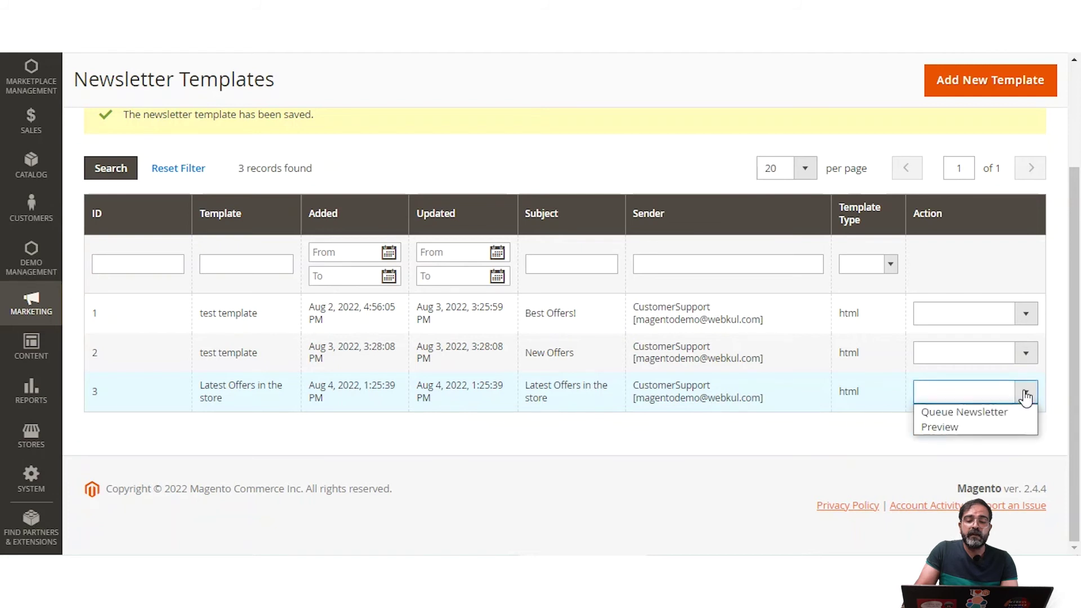
click(994, 426)
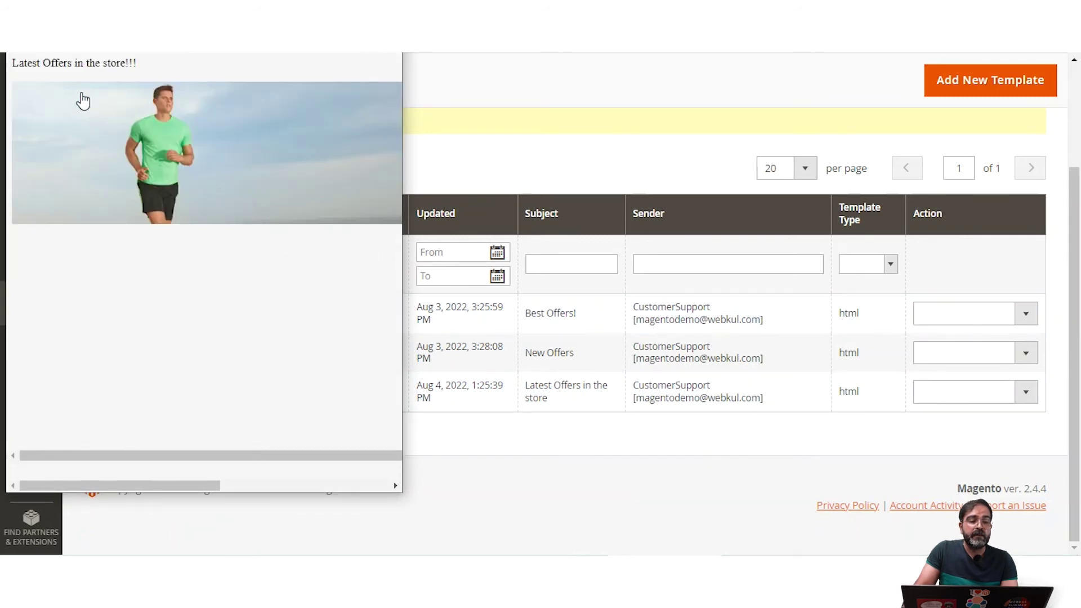
drag(21, 67, 135, 63)
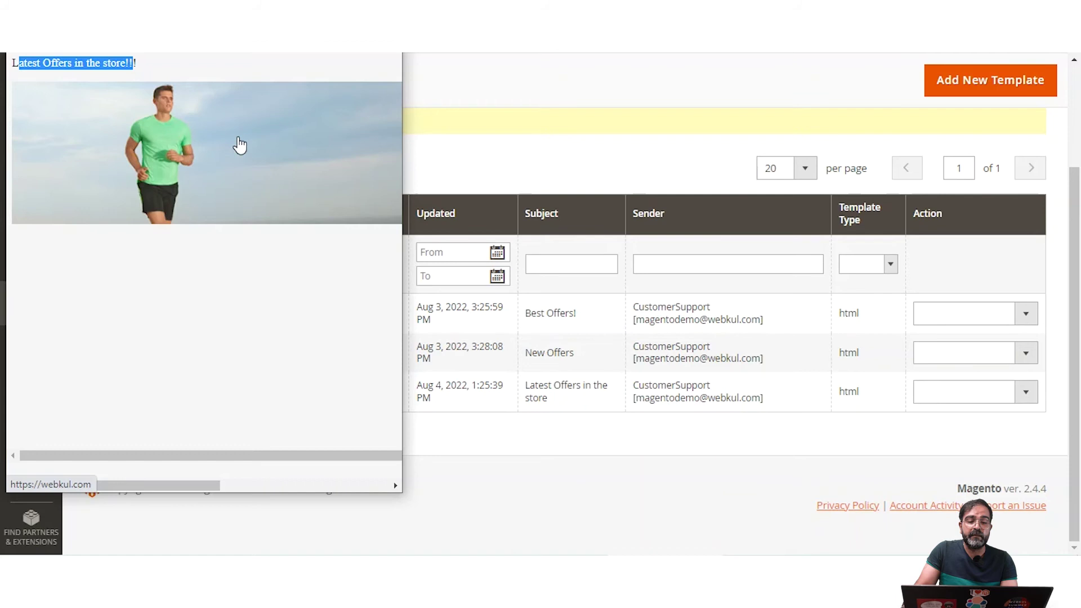
key(ctrl+w)
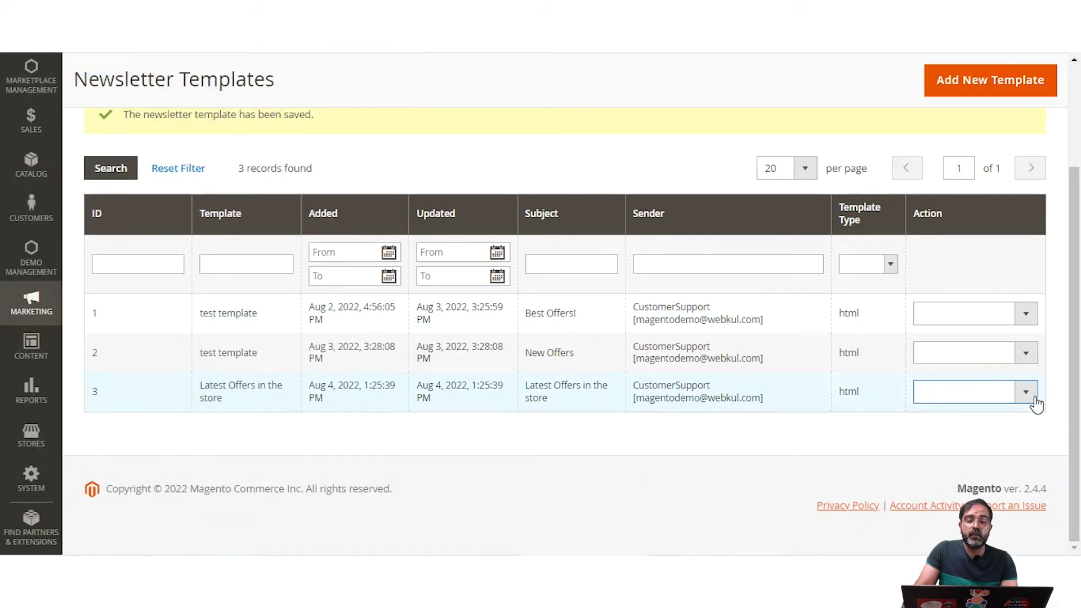
click(1025, 394)
click(839, 457)
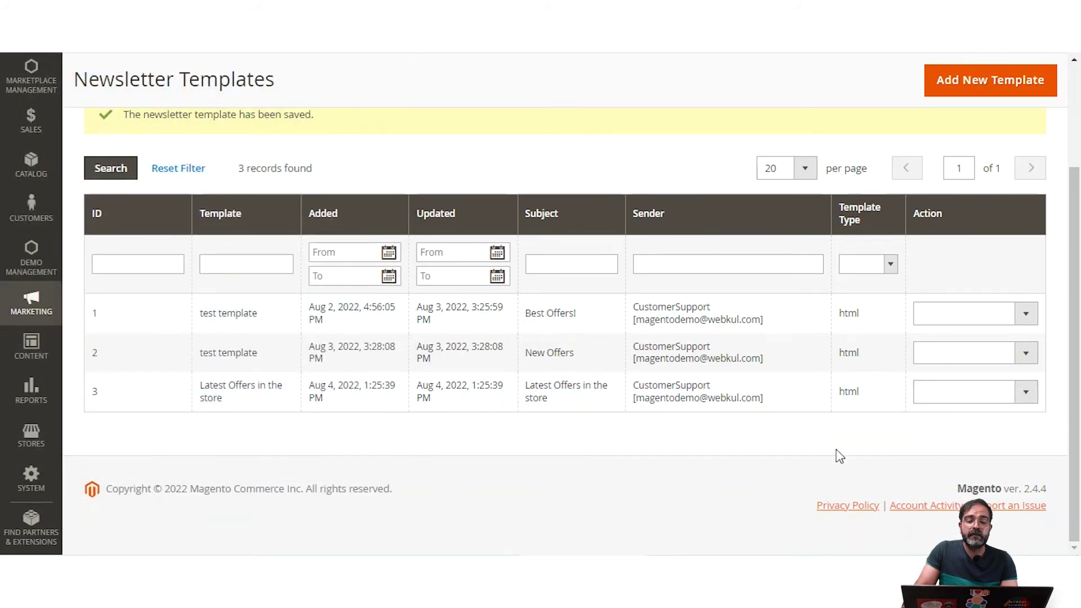
click(1023, 353)
click(1015, 388)
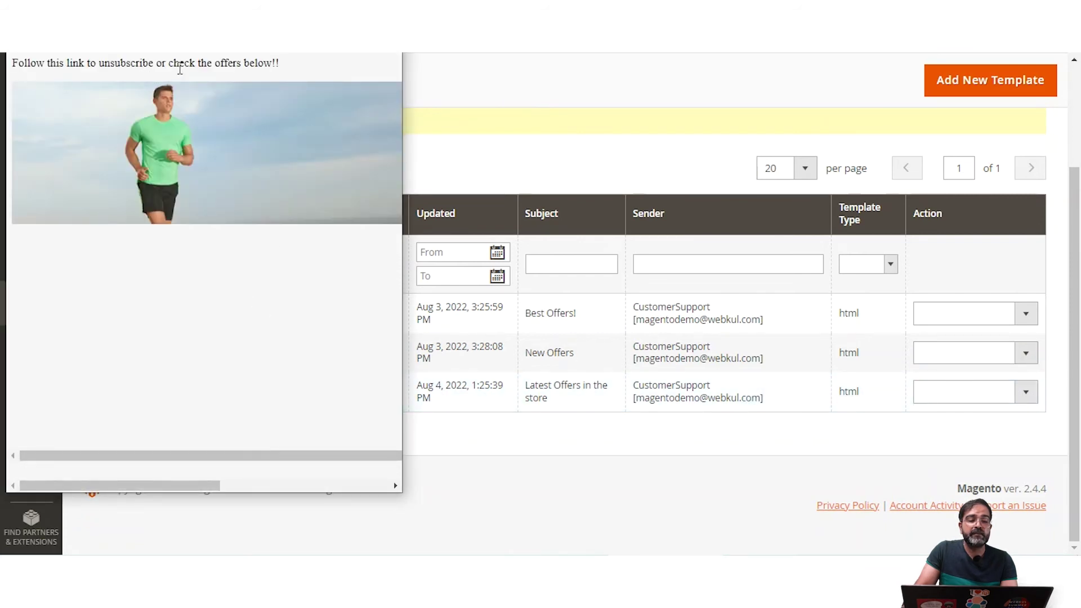
key(ctrl+w)
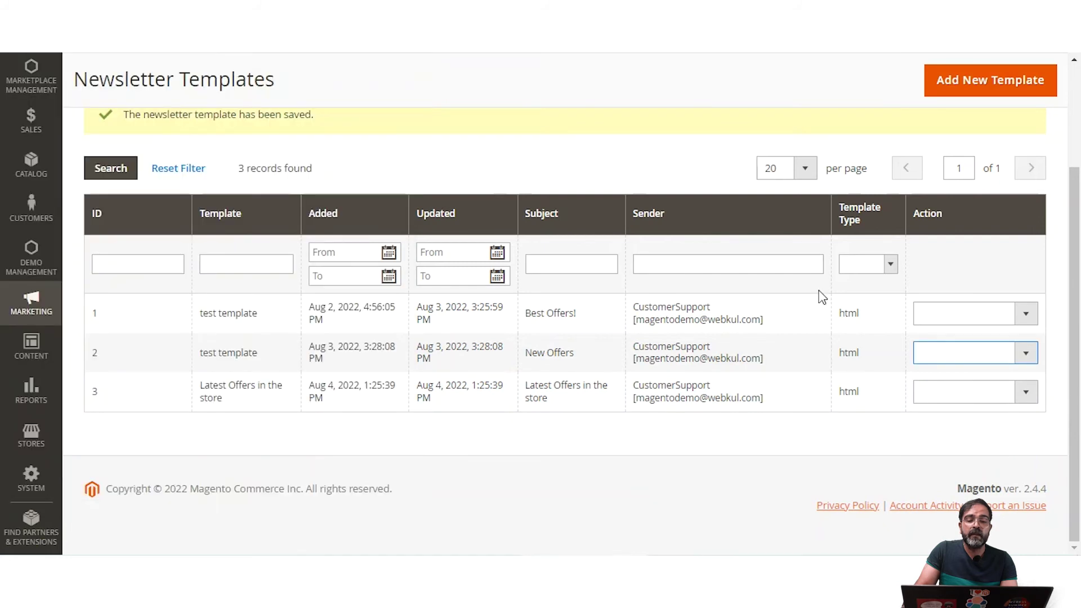
click(1019, 324)
click(1006, 347)
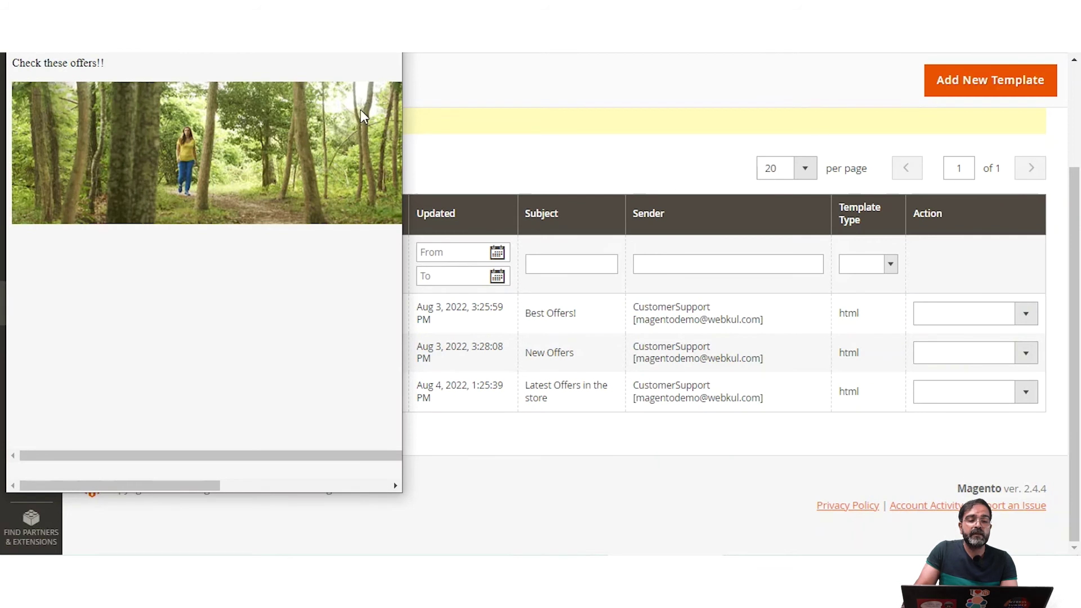
click(436, 109)
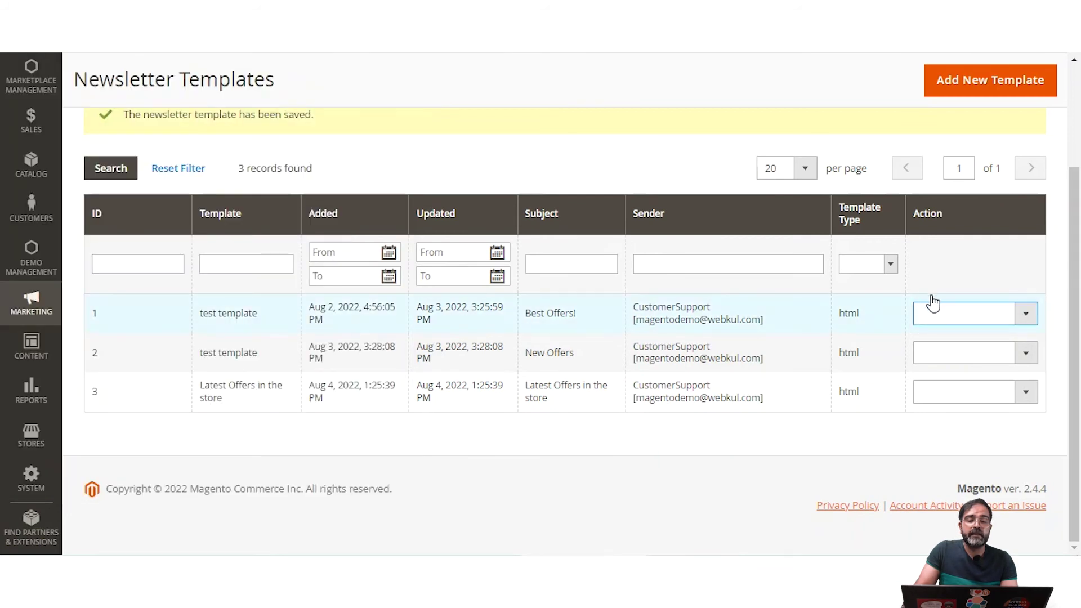
Step: Reopen Latest Offers in the store in the visual editor, confirm the banner image is linked, and re-save it
click(451, 403)
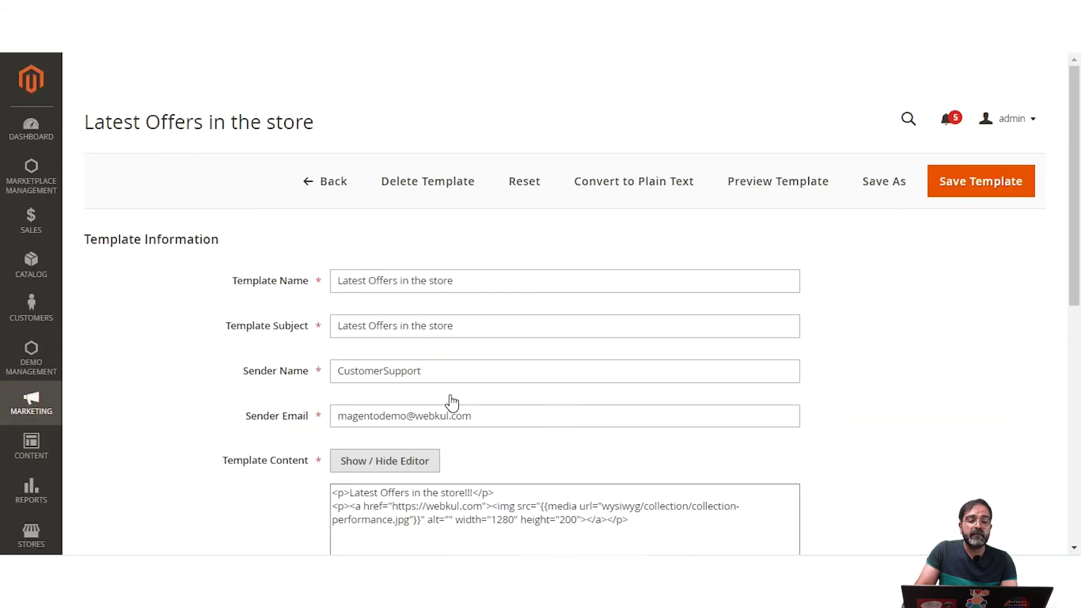
scroll(451, 403, down, 4)
click(401, 228)
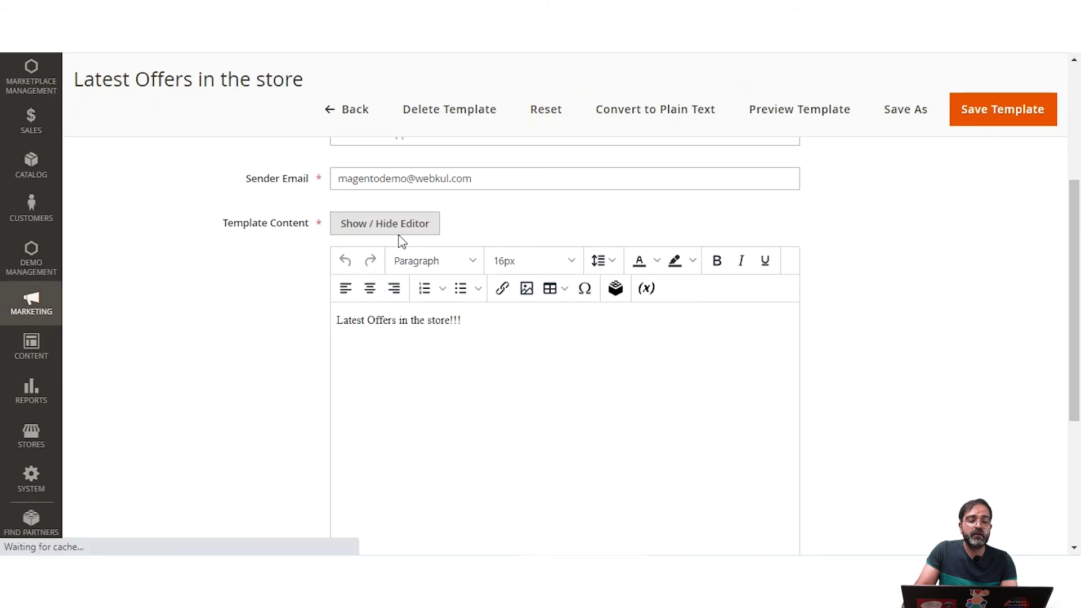
scroll(450, 397, down, 1)
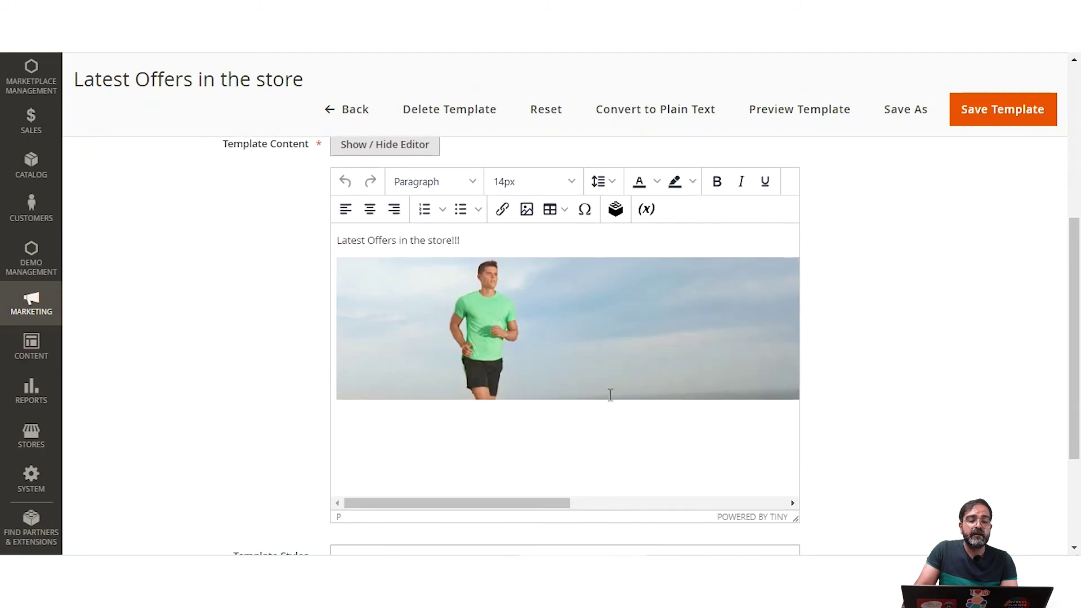
click(353, 429)
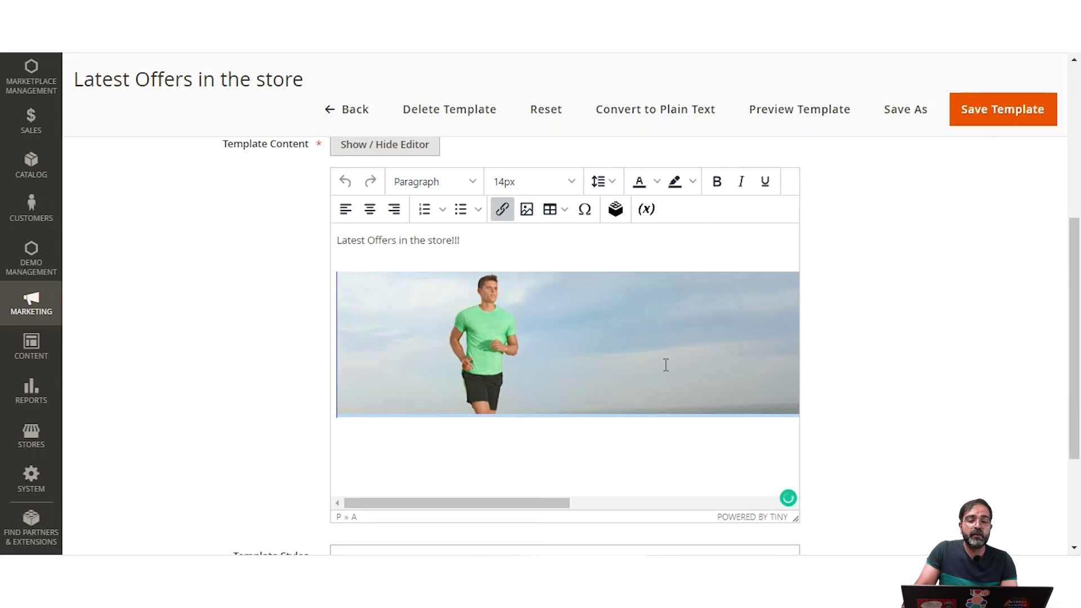
click(1001, 109)
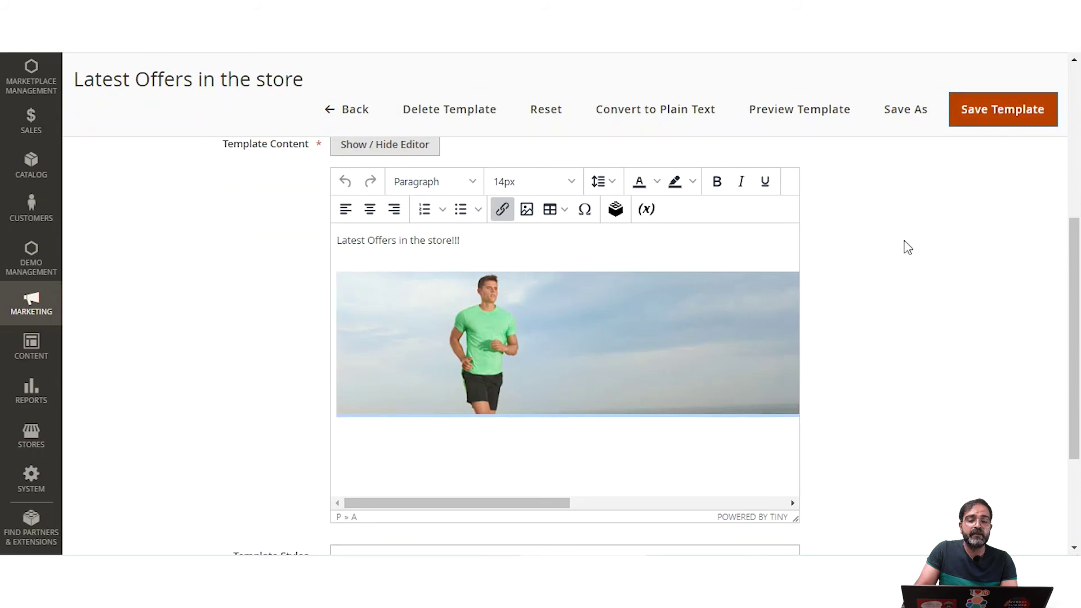
scroll(465, 248, down, 2)
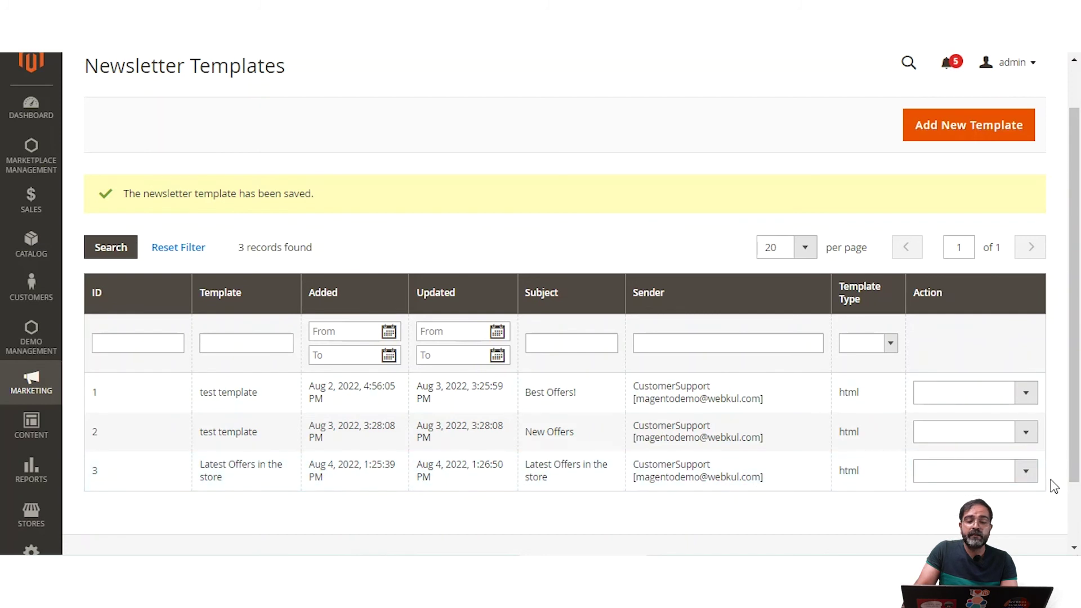
Step: Queue the Latest Offers newsletter with its start date set to today, Aug 4, 2022
click(1028, 478)
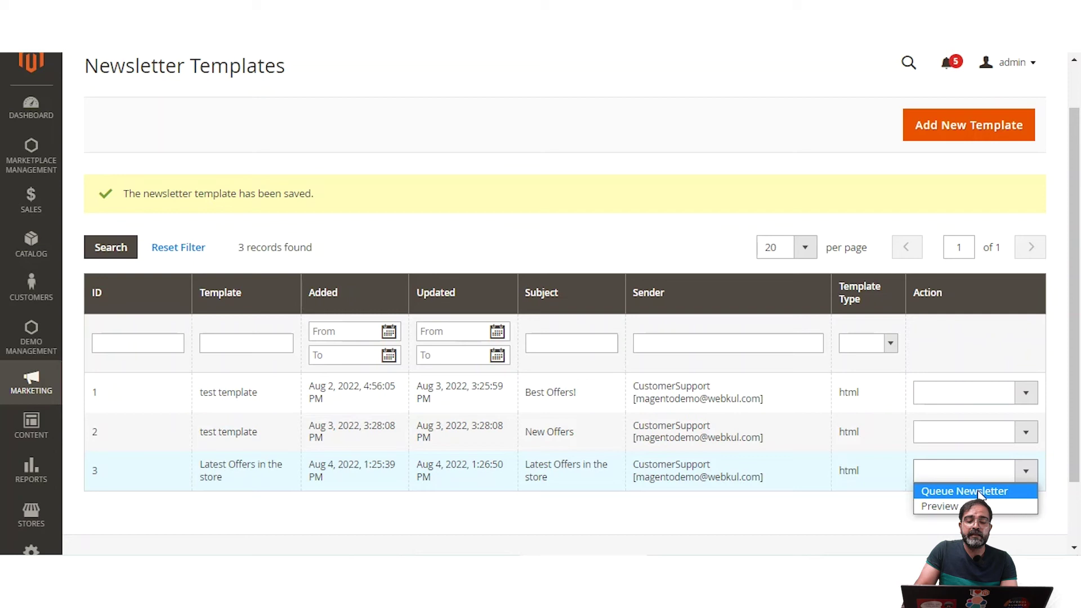
click(980, 492)
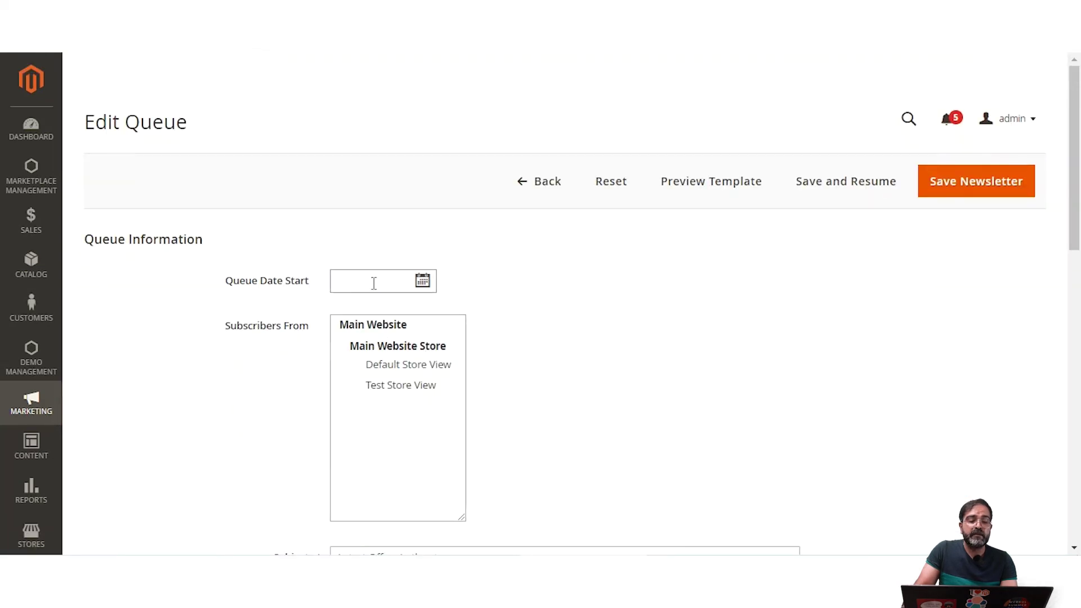
click(426, 282)
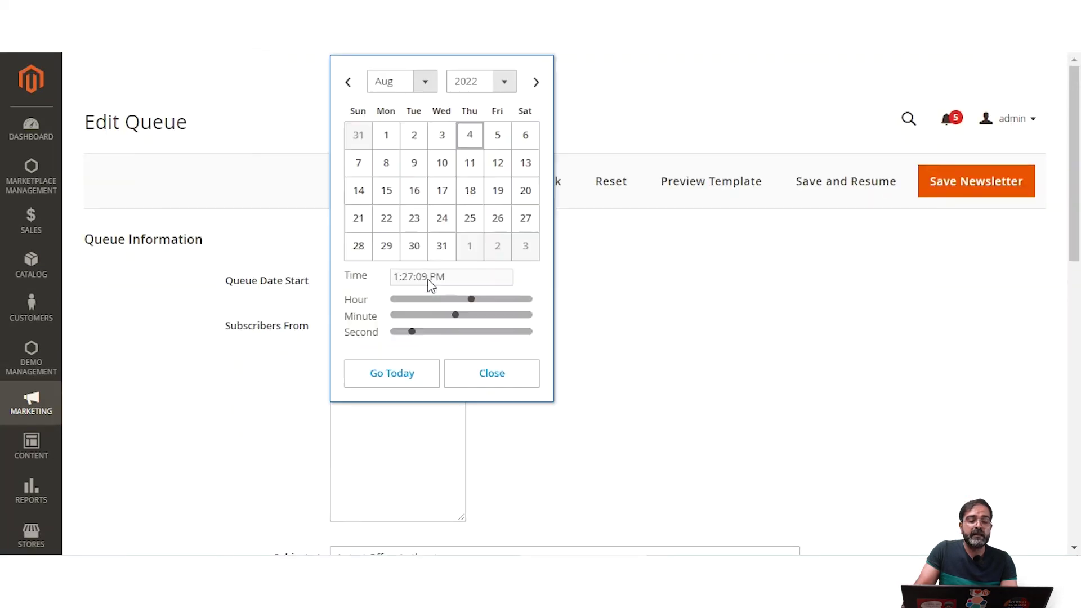
click(413, 378)
click(481, 379)
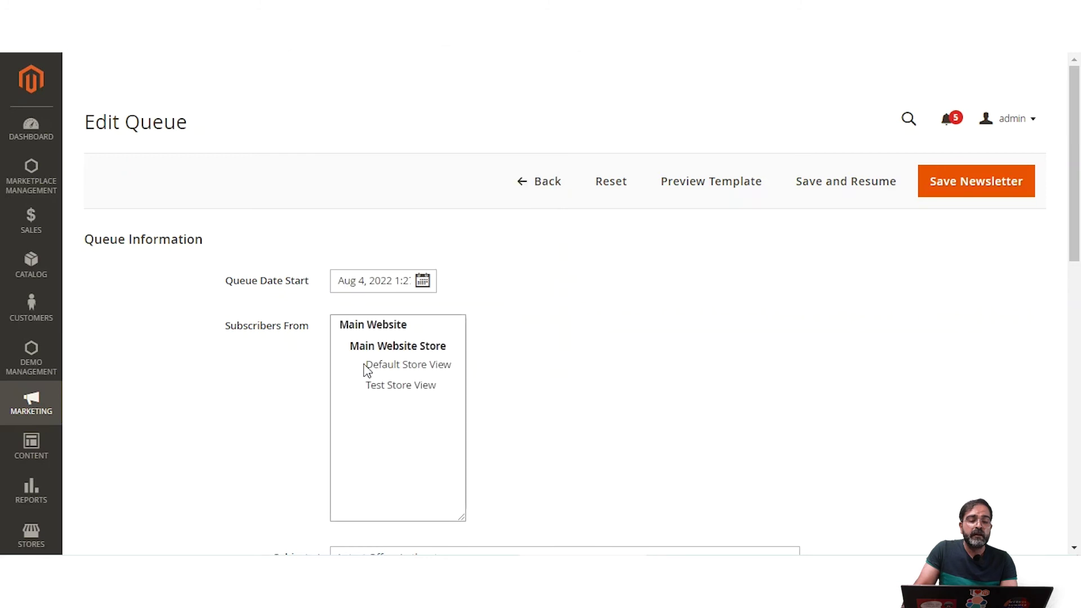
Step: Target Default Store View subscribers and save the newsletter to the queue
click(423, 366)
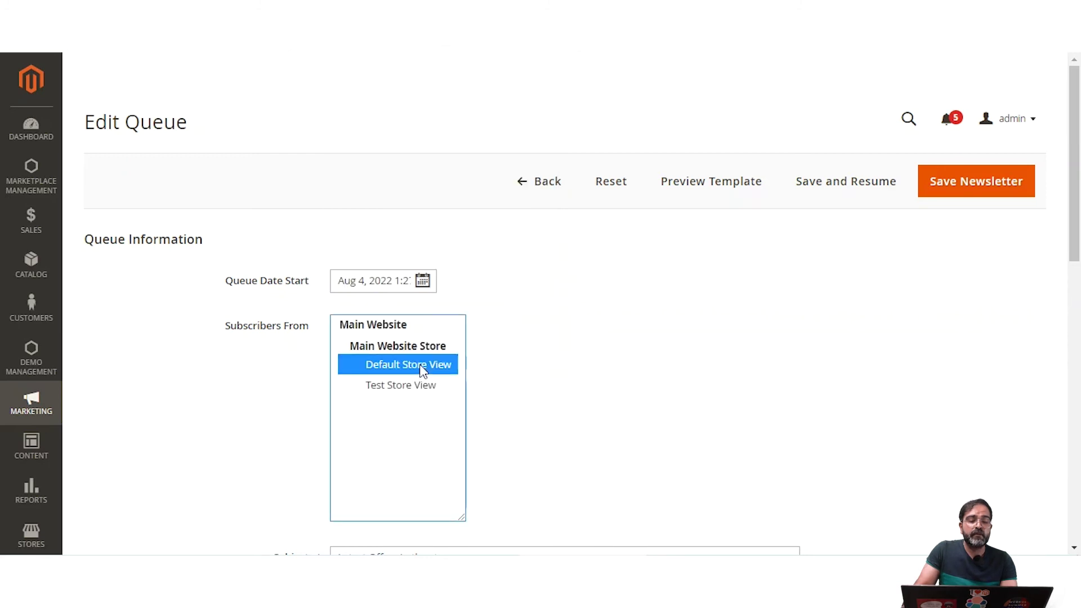
scroll(449, 388, down, 5)
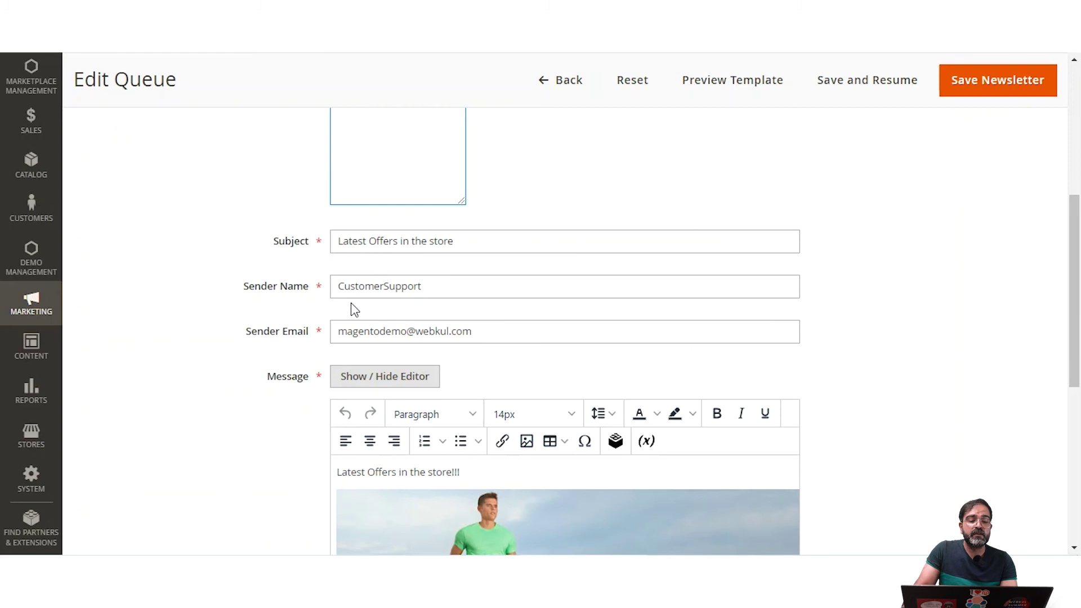
scroll(460, 356, down, 7)
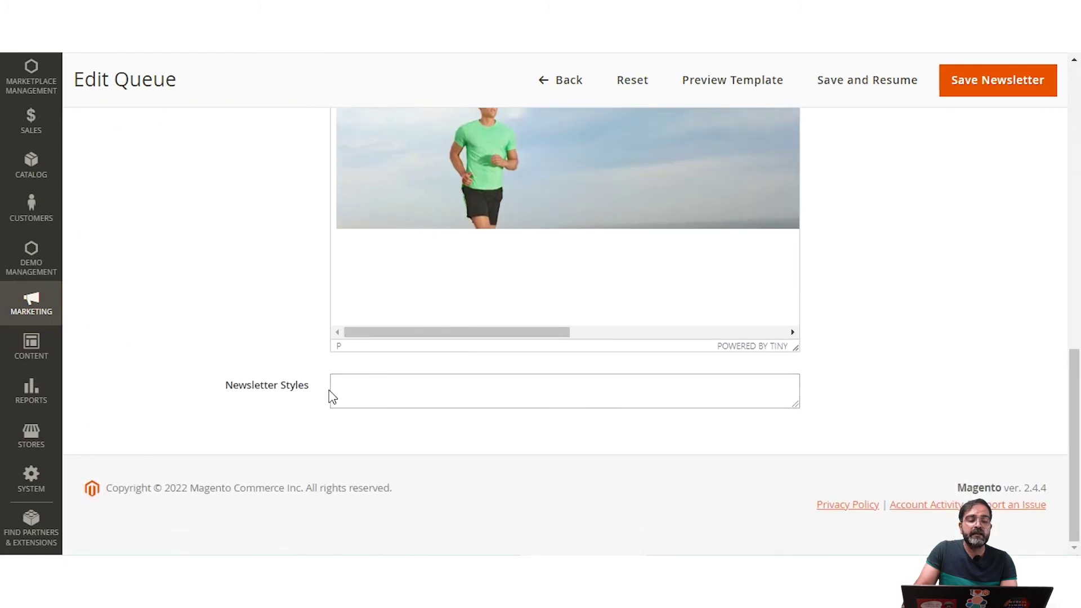
click(382, 387)
scroll(672, 394, up, 5)
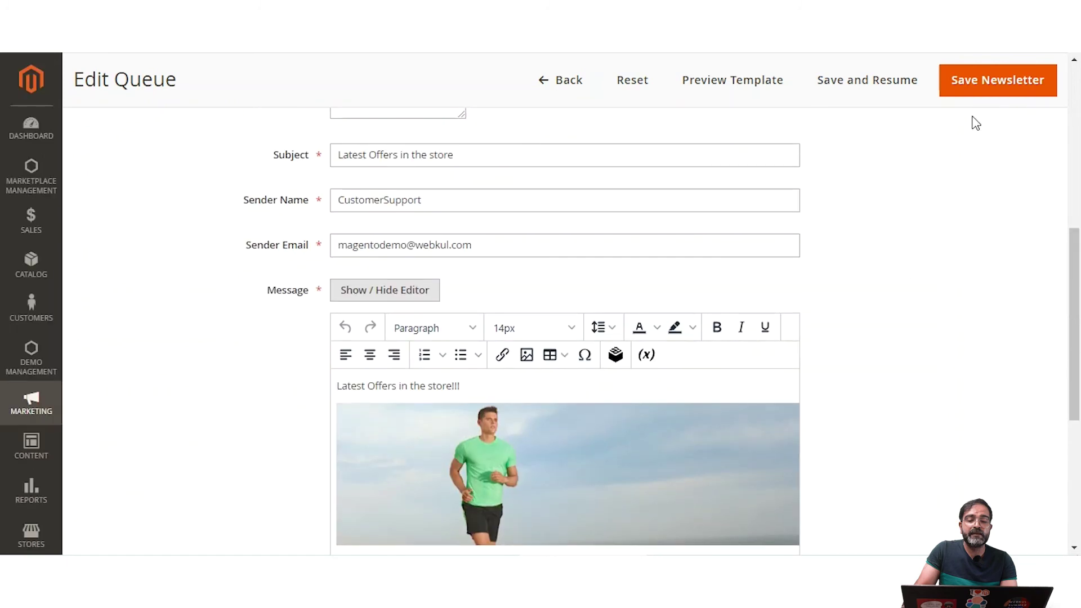
click(989, 87)
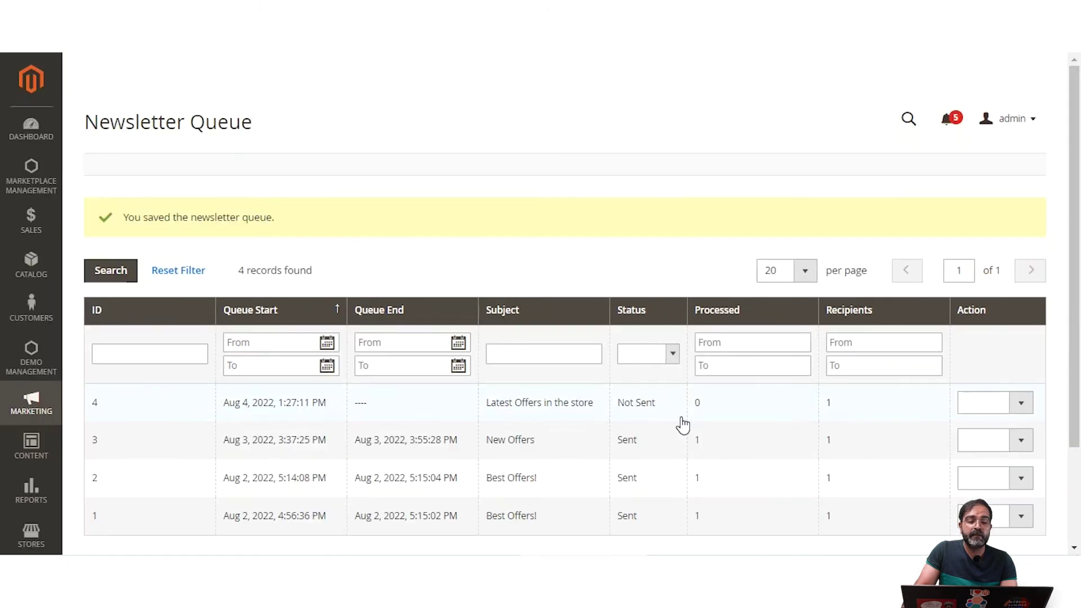
click(37, 405)
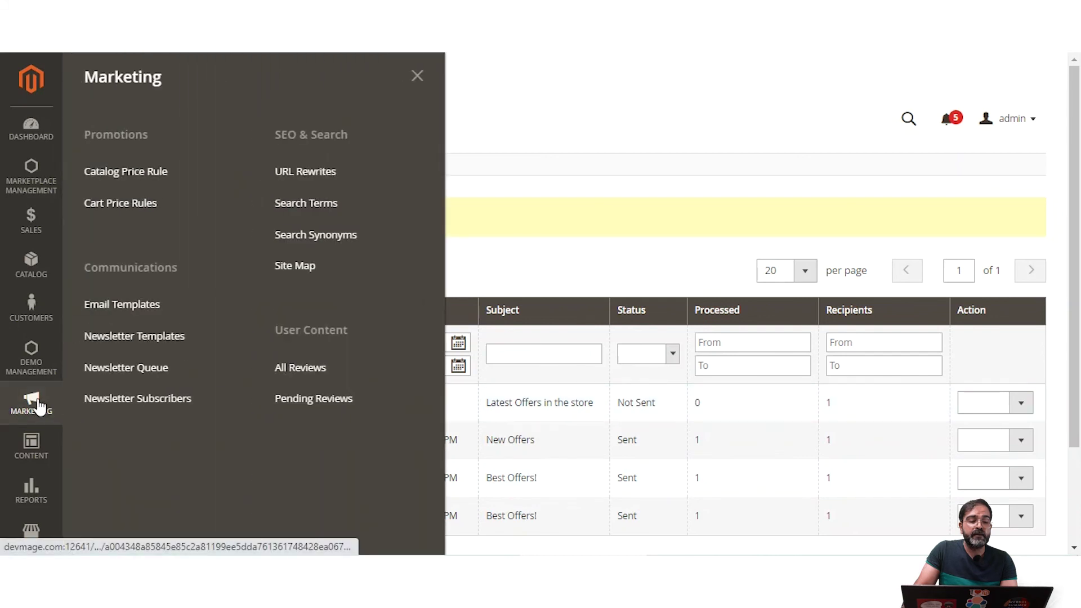
click(164, 373)
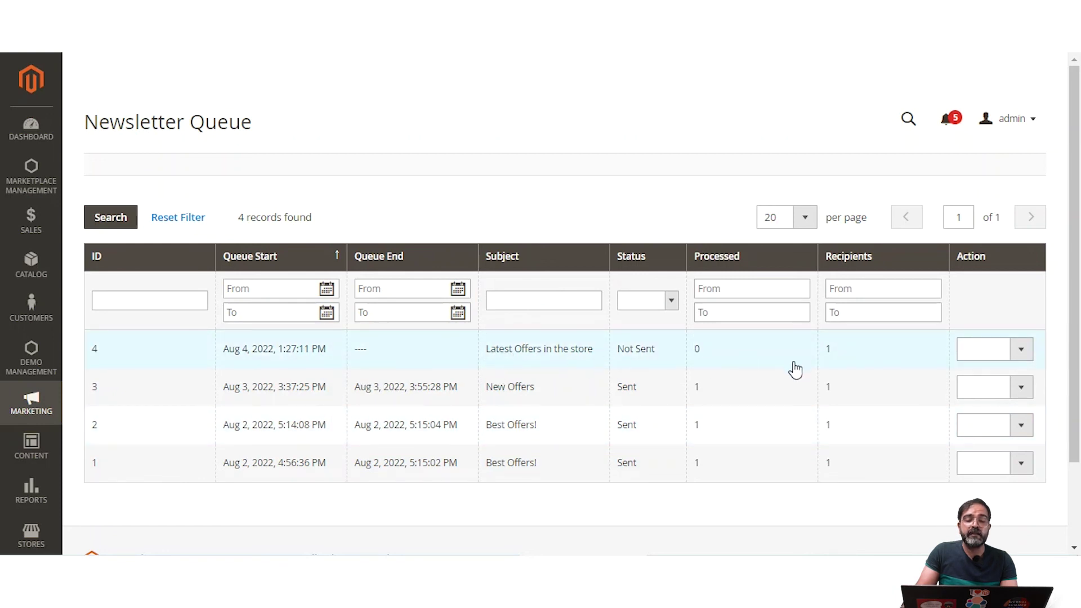
click(1021, 350)
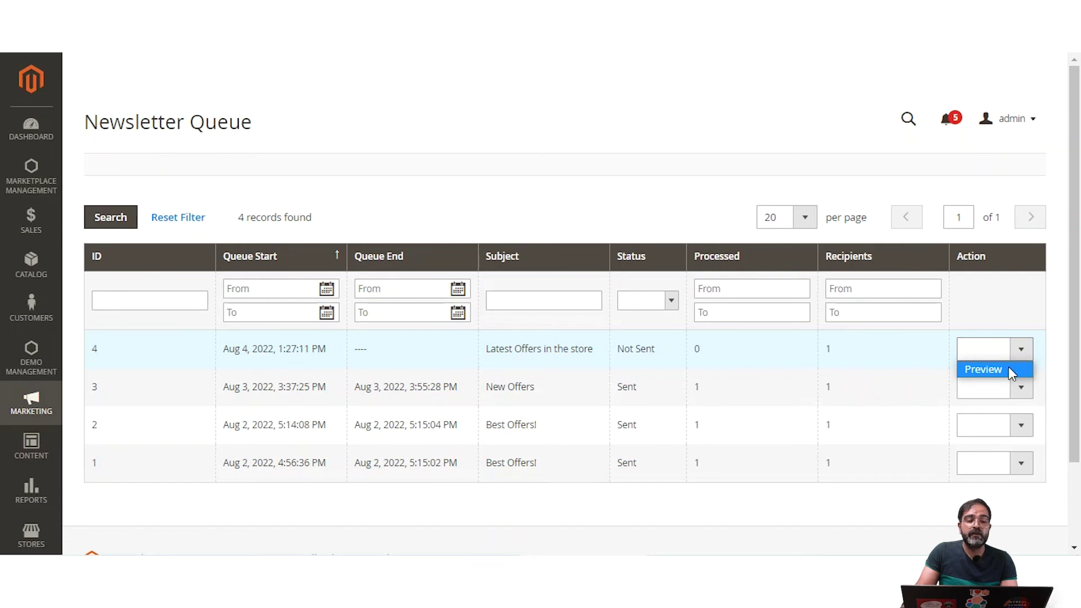
click(1009, 369)
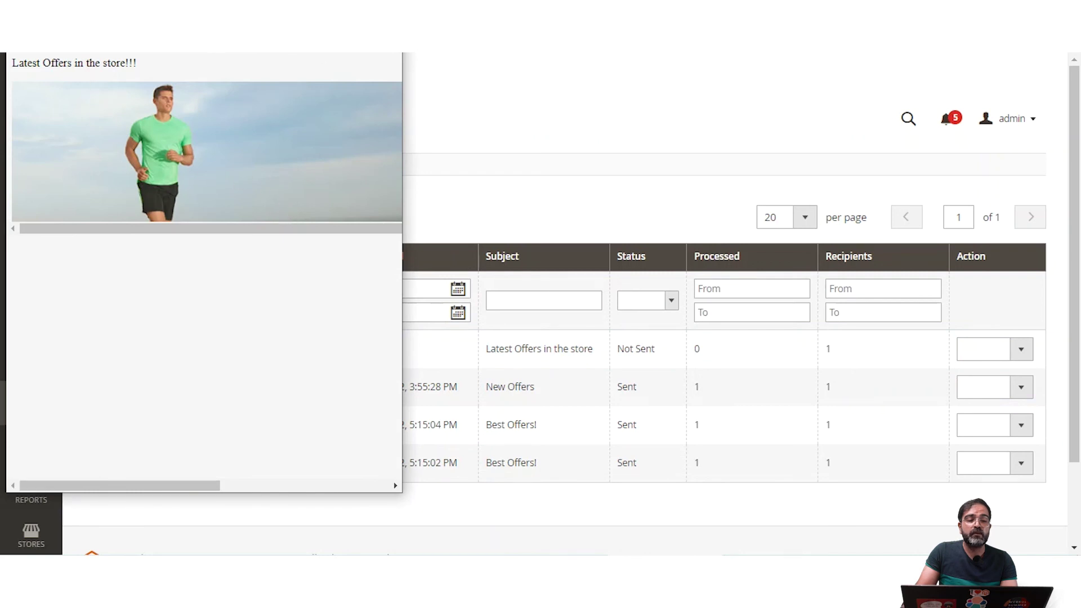
key(ctrl+w)
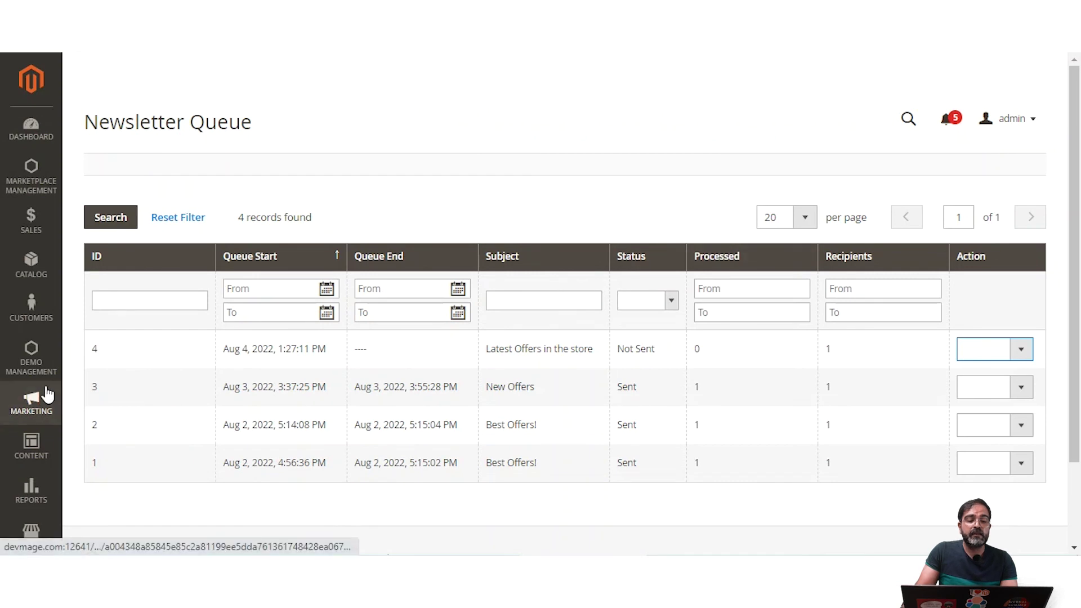
click(33, 403)
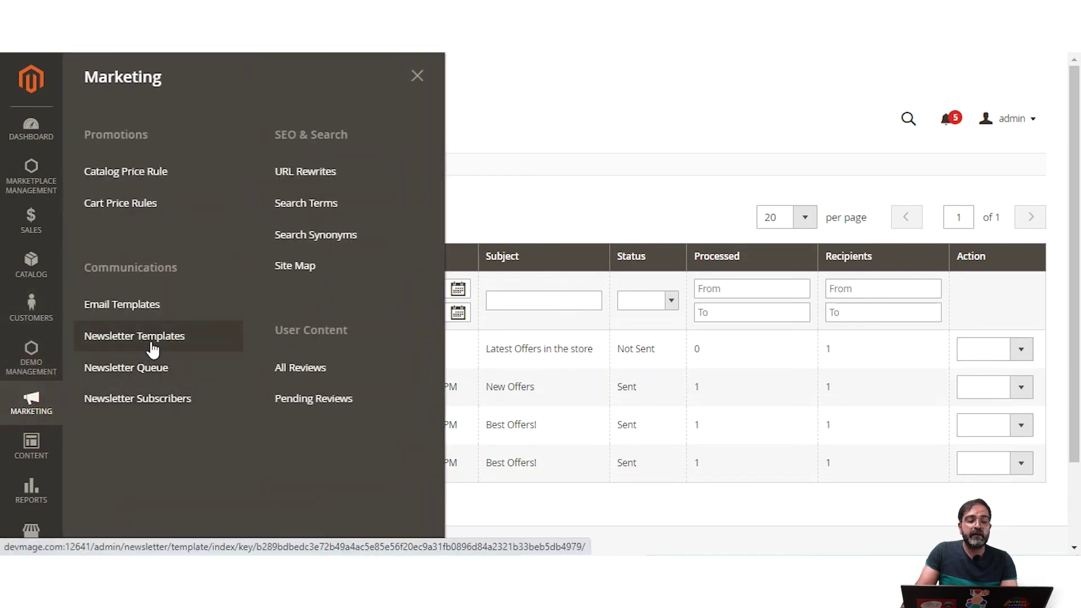